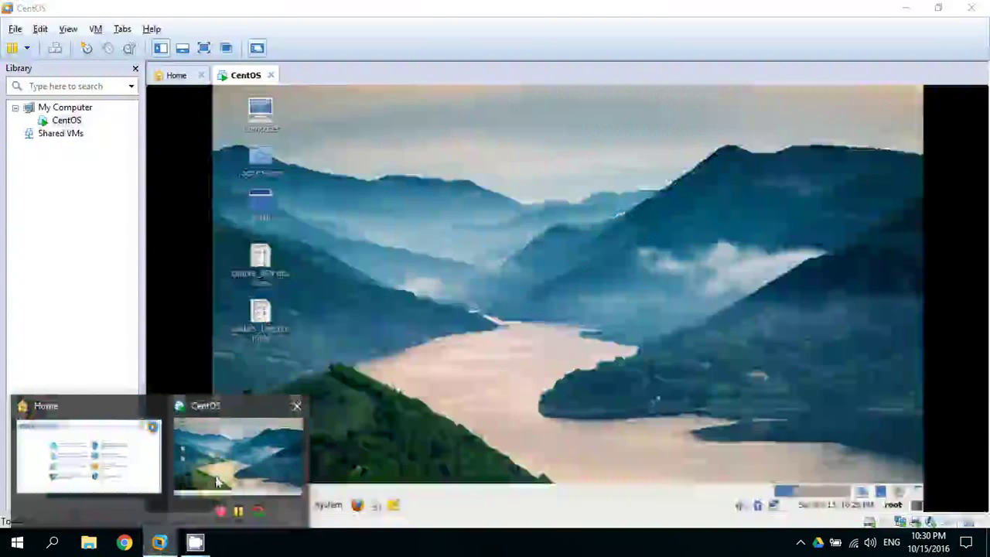
Bring the CentOS VM forward, close the Library sidebar, and scroll its display to the top.
left_click(217, 481)
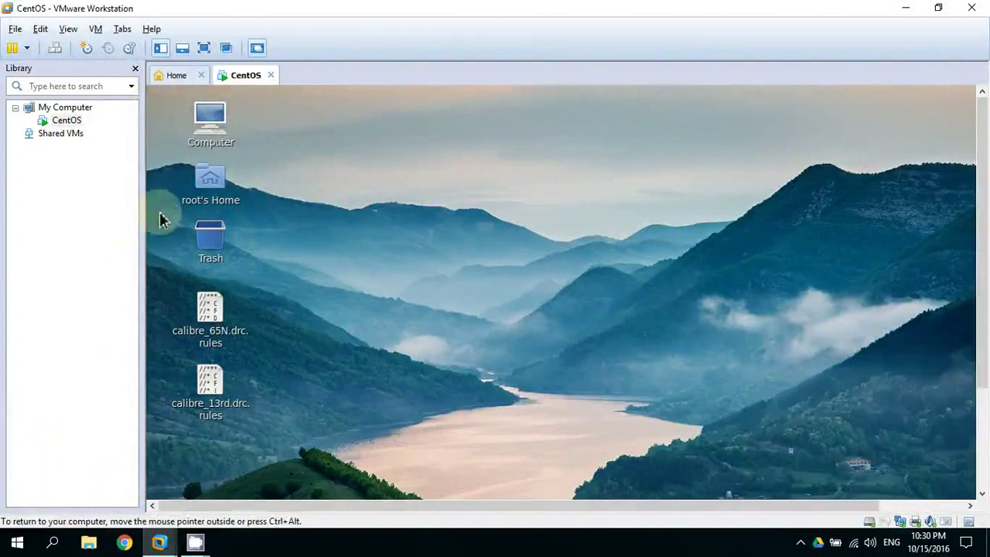
left_click(137, 70)
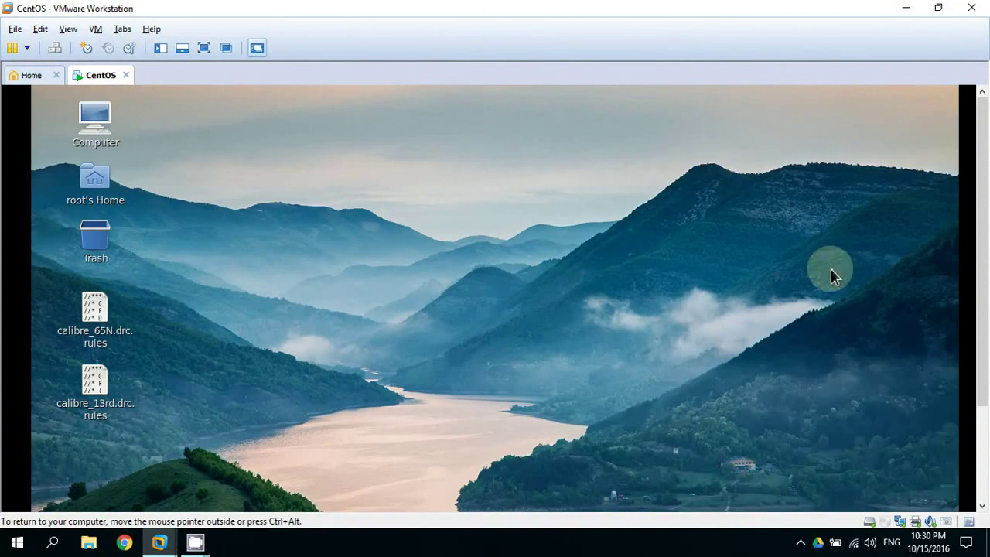
left_click_drag(979, 270, 984, 367)
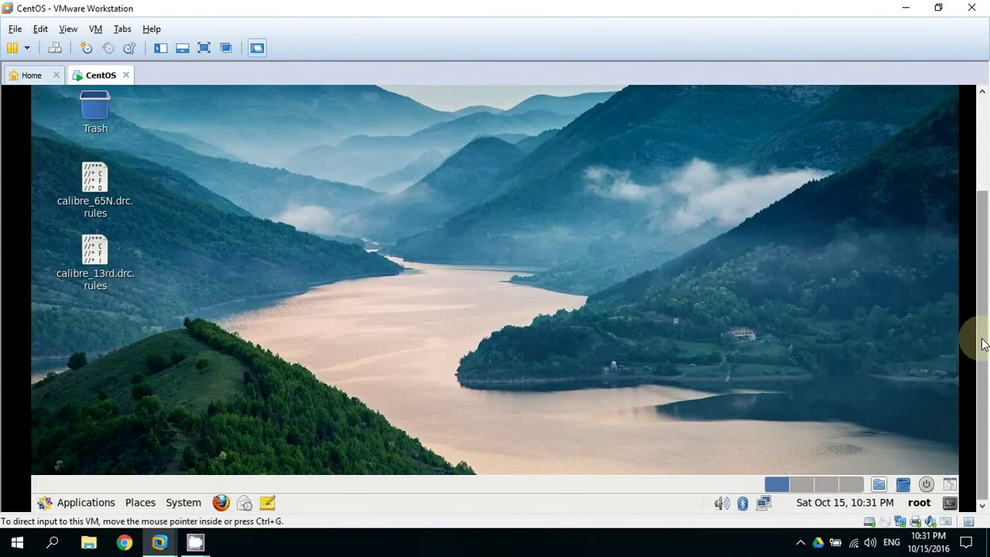
left_click_drag(984, 345, 985, 261)
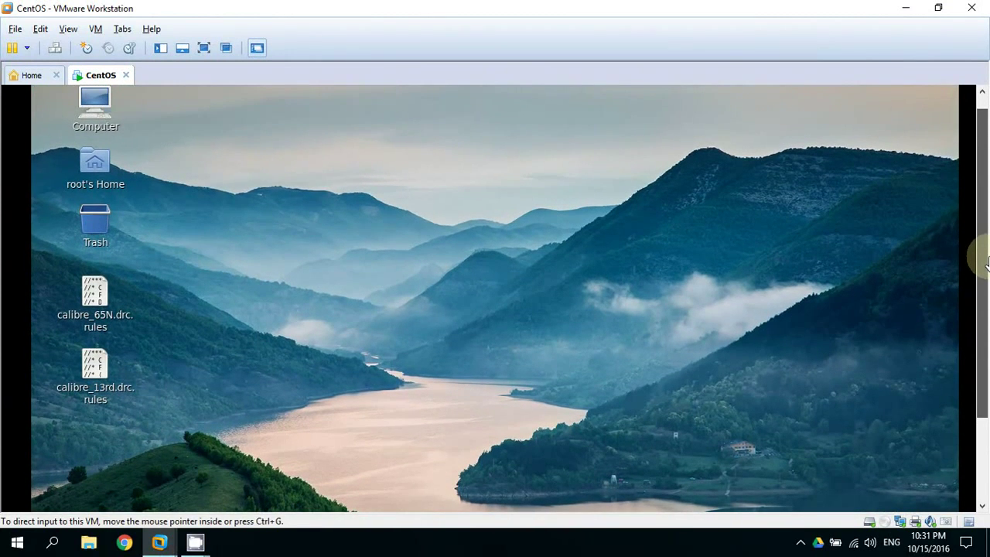
left_click_drag(985, 263, 986, 246)
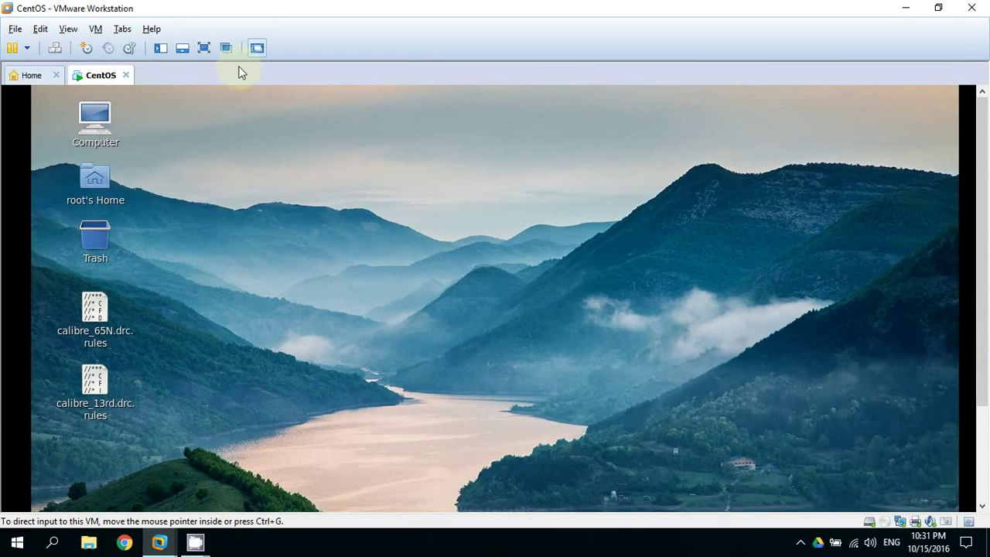
Put the CentOS guest in full screen and launch Virtuoso by running cadence in a terminal.
left_click(204, 48)
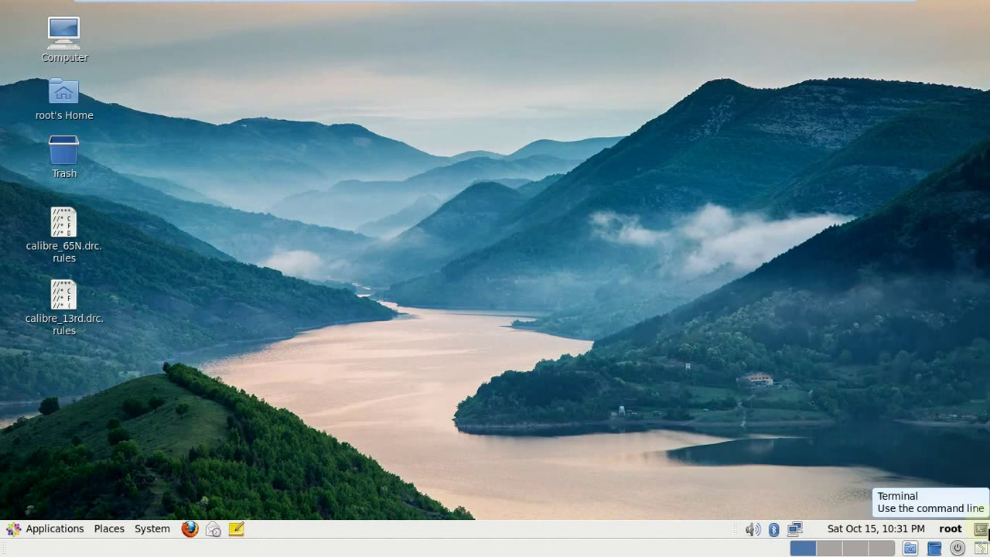
left_click(981, 529)
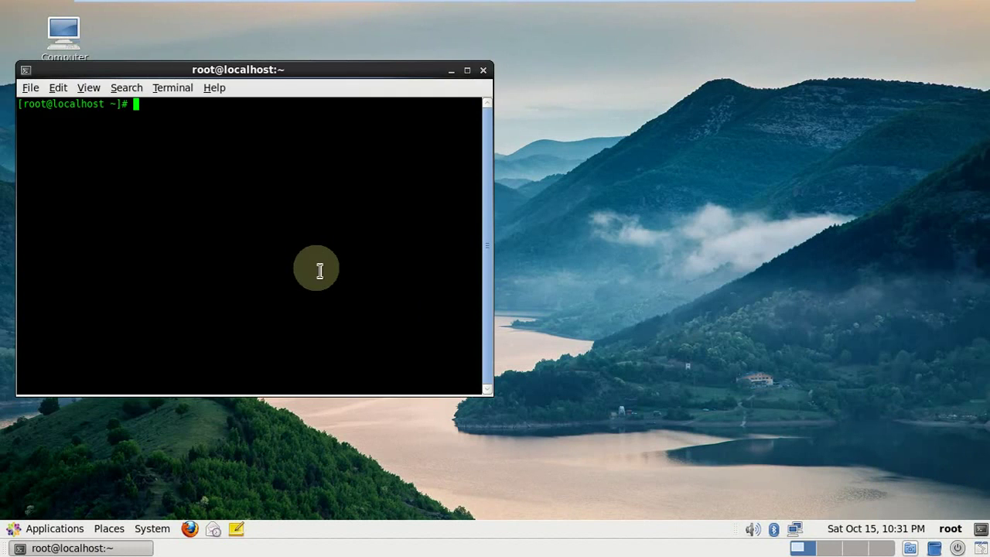
type("cadence")
key("Return")
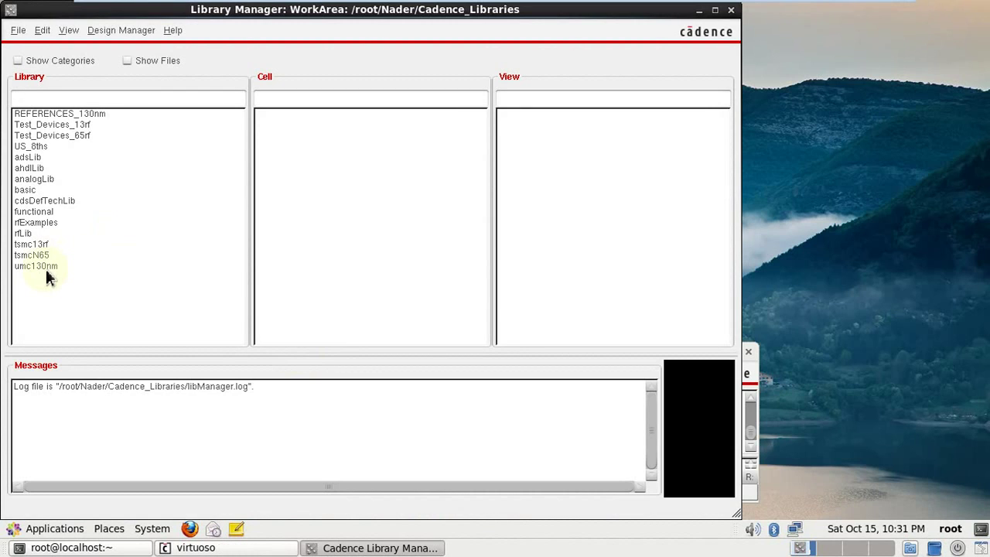
List the umc130nm cells such as DIODN_ESD_RF and M1_N, then close the Library Manager.
left_click(39, 267)
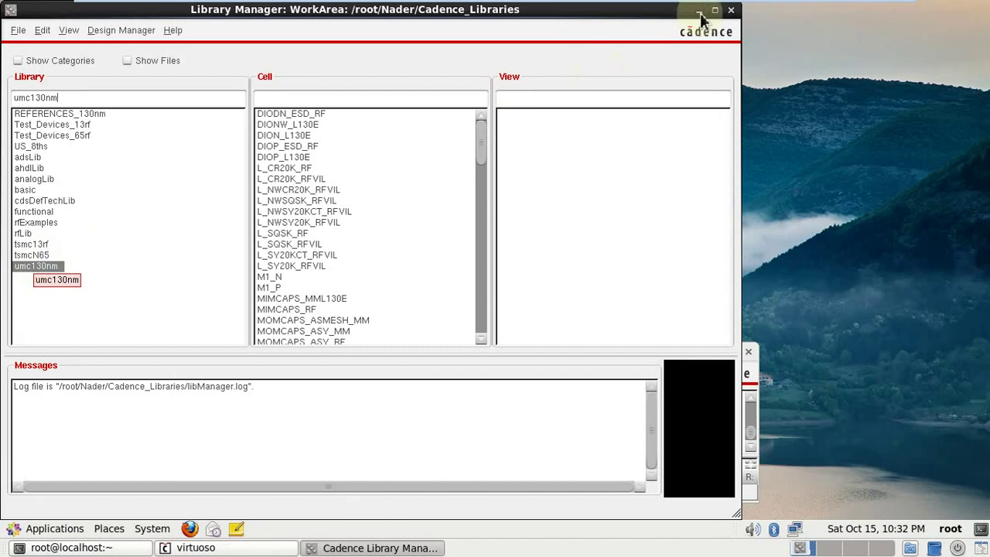
left_click(731, 11)
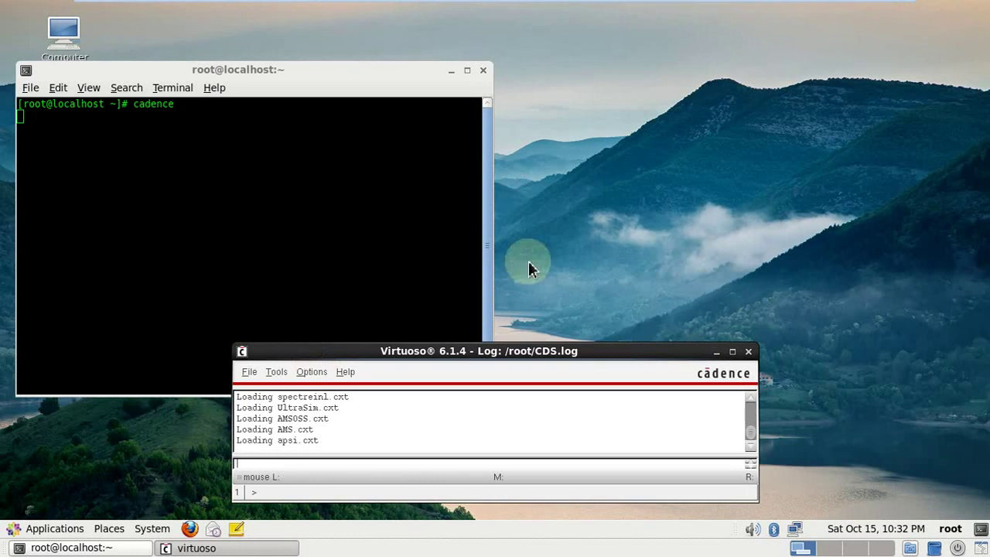
In the Library Path Editor, inspect row 15's umc130nm path to umc130rf/umc13mmrf_oa.
left_click(279, 372)
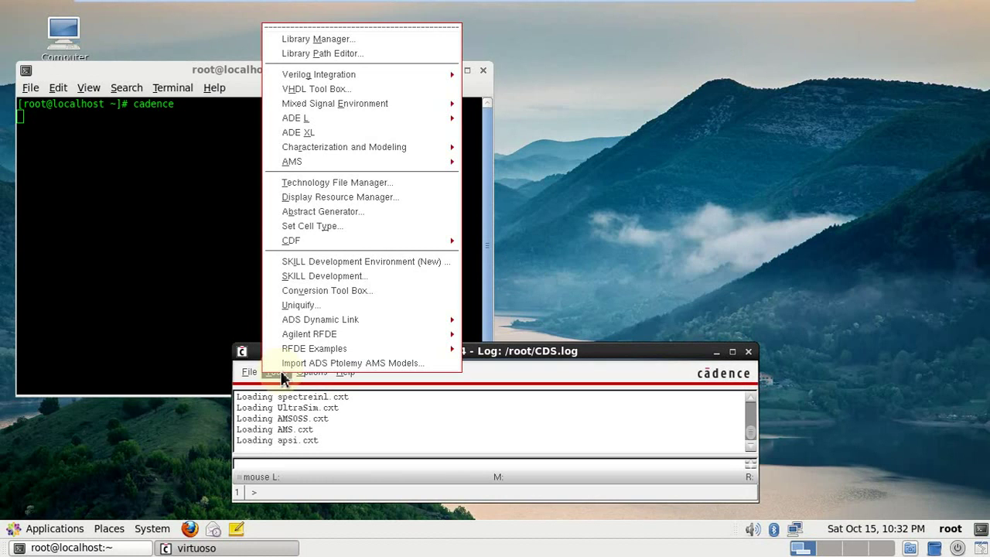
left_click(344, 55)
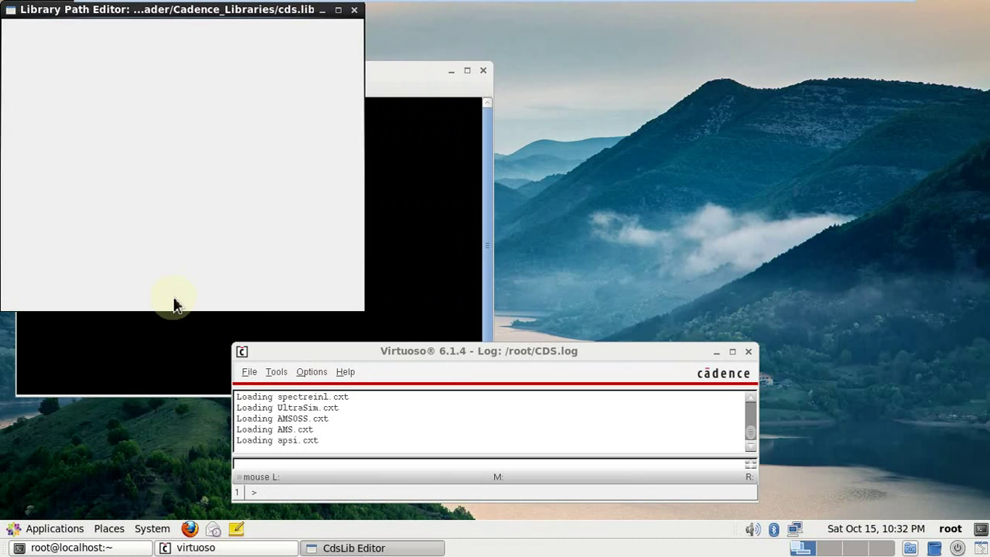
scroll(148, 215, "down", 2)
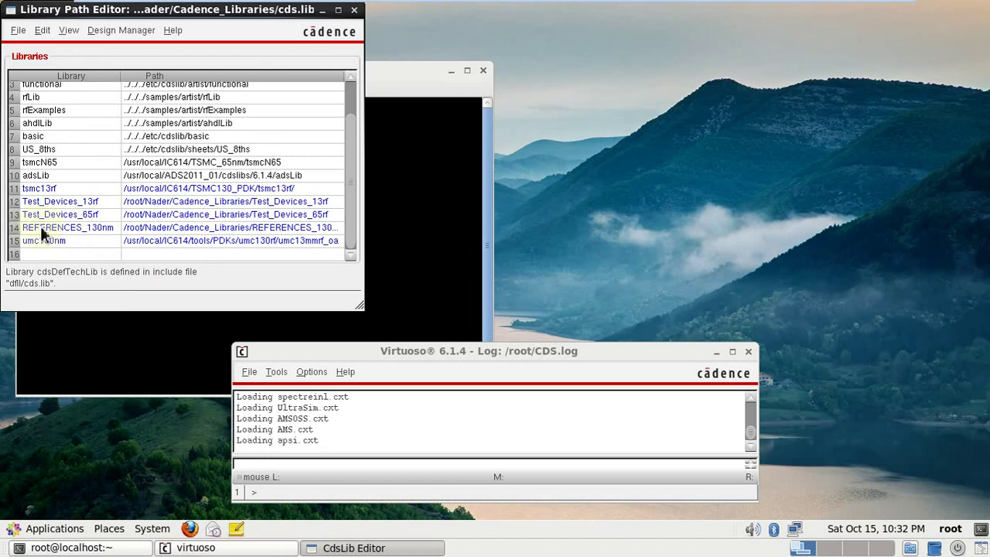
scroll(35, 178, "up", 2)
scroll(37, 111, "down", 2)
double_click(138, 239)
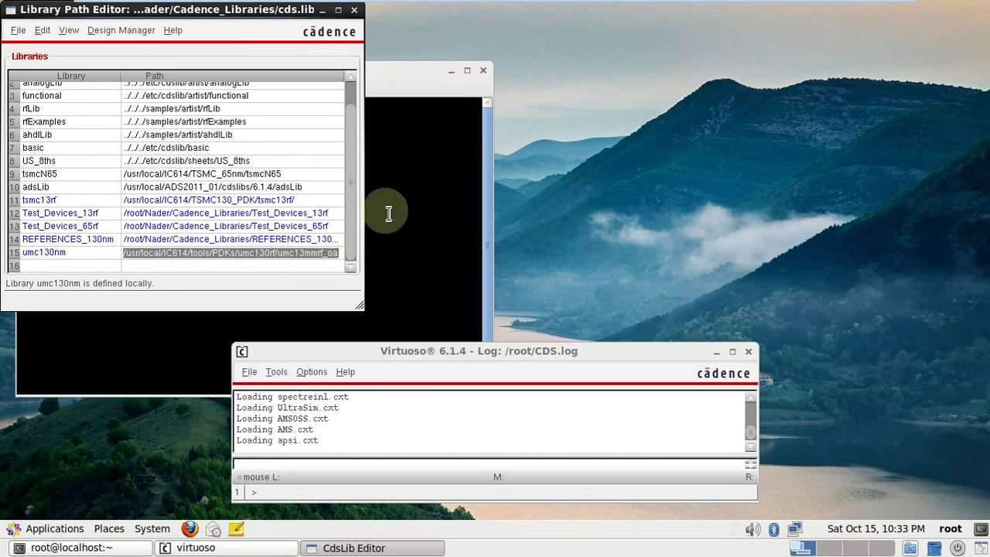
Minimize the path editor and browse the file system to /usr/local/IC614/tools.
left_click(323, 14)
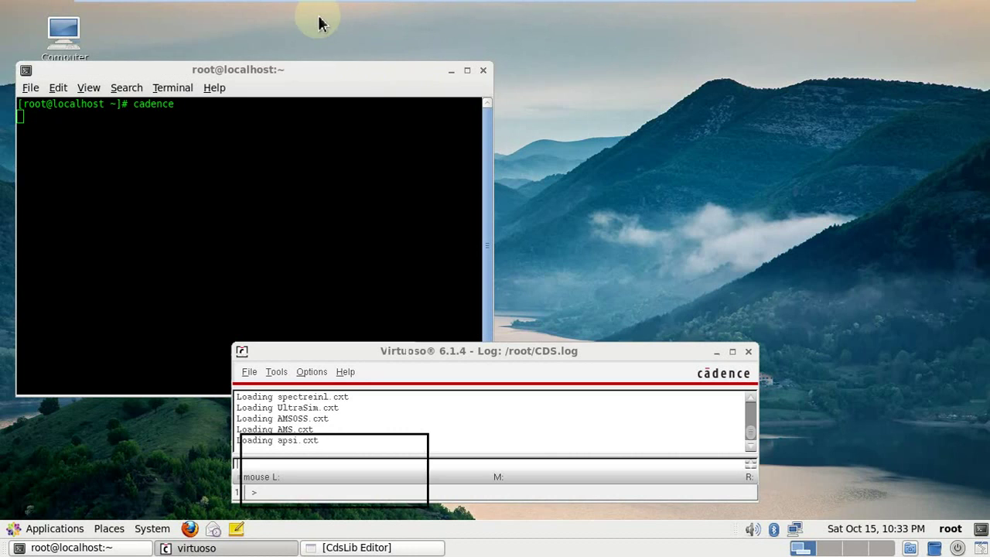
double_click(62, 38)
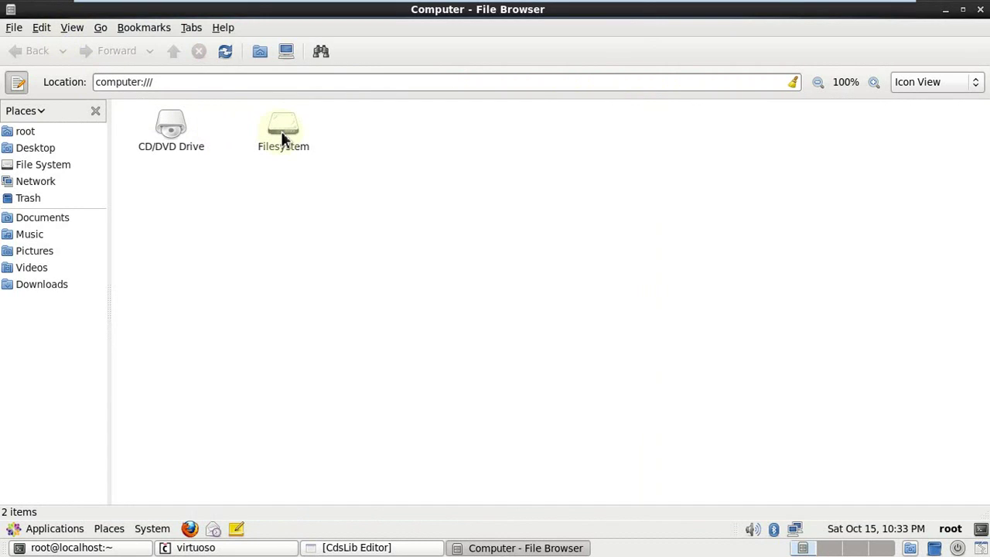
double_click(281, 131)
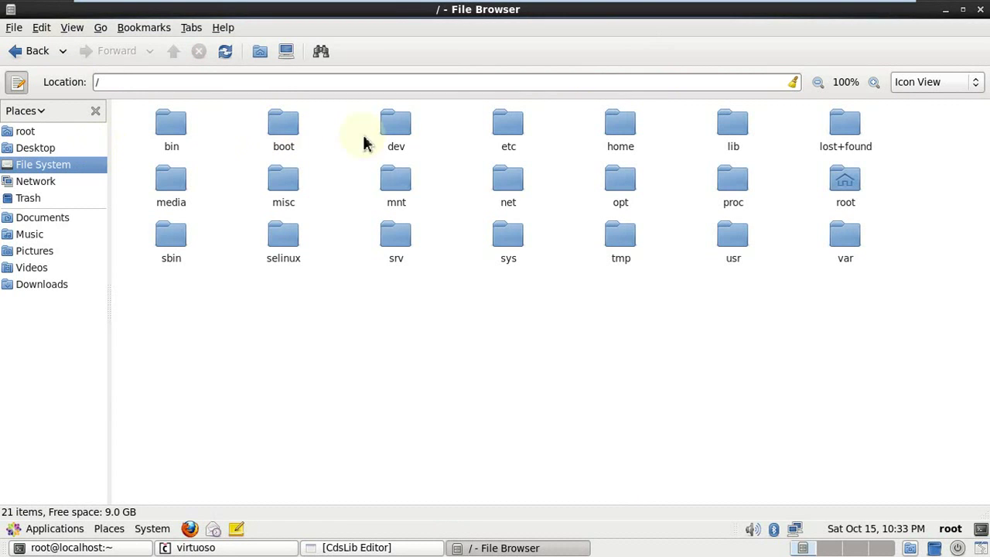
double_click(739, 241)
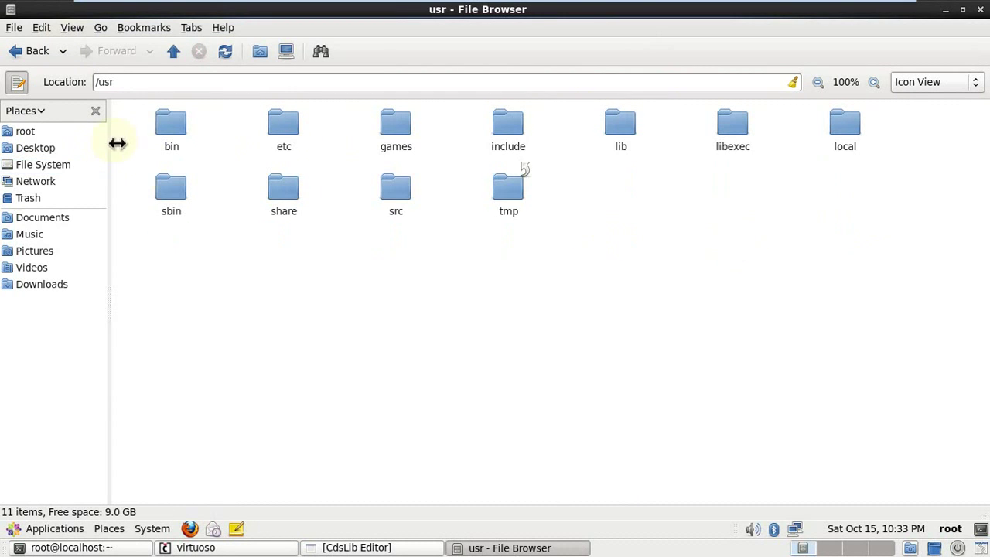
double_click(852, 132)
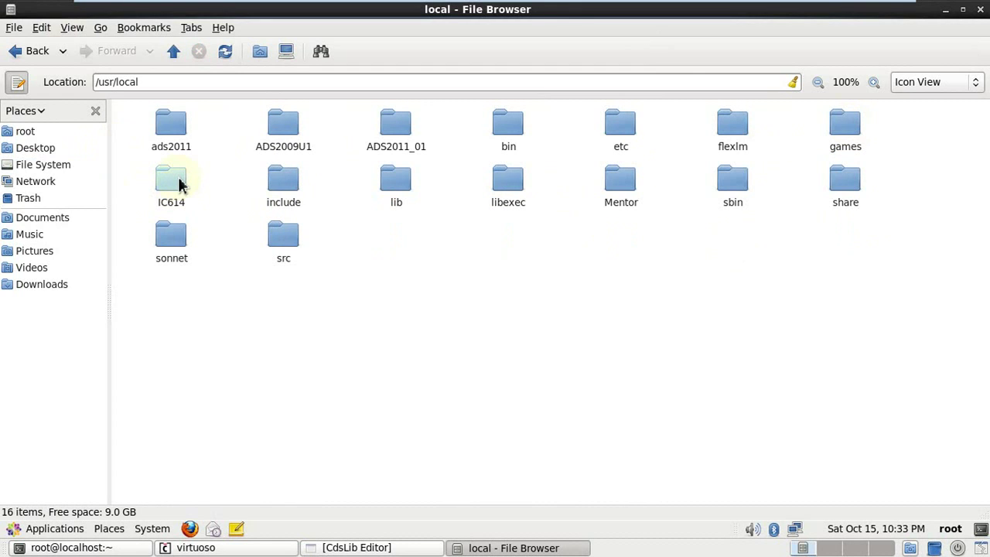
double_click(172, 184)
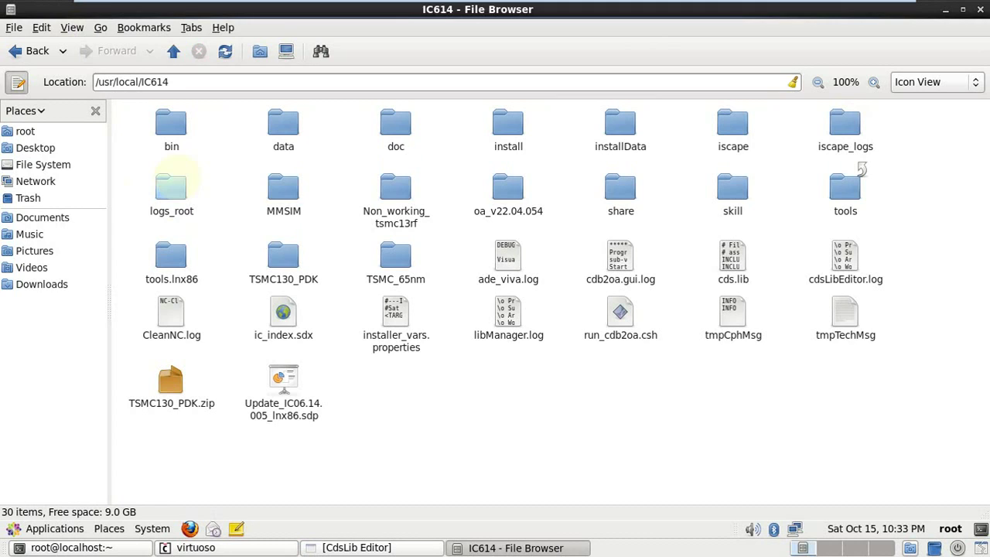
double_click(859, 193)
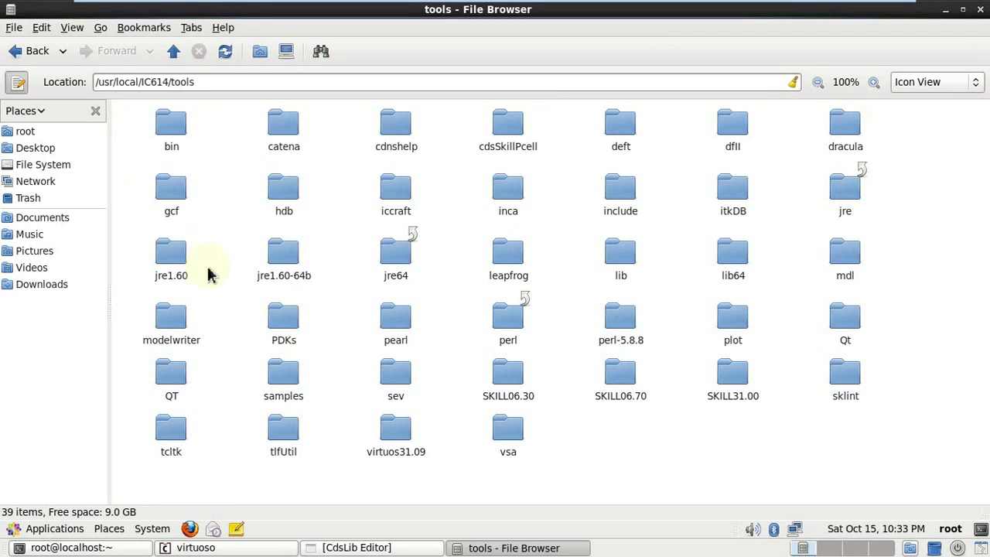
Open PDKs/umc130rf/umc13mmrf_oa and select its full path in the Location bar.
double_click(288, 326)
left_click(174, 127)
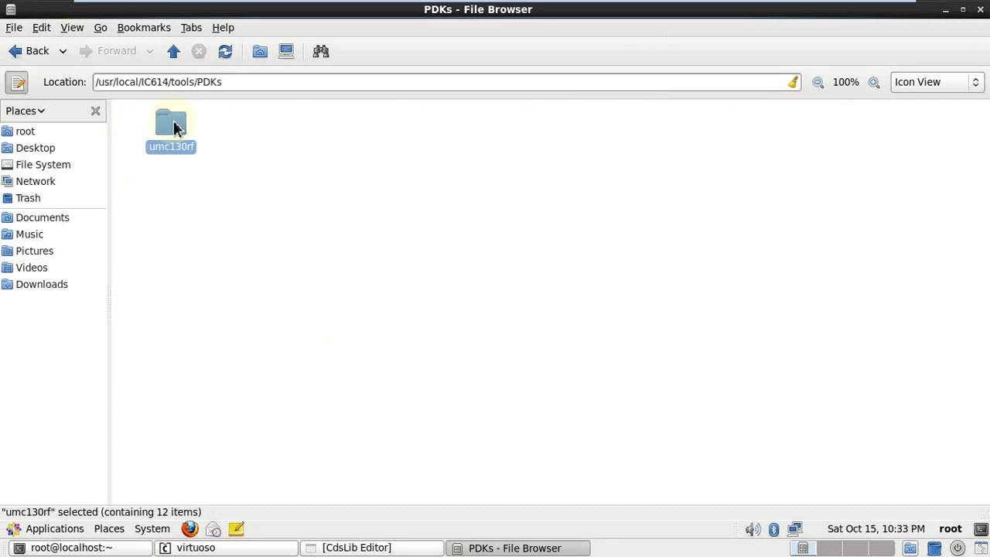
double_click(174, 128)
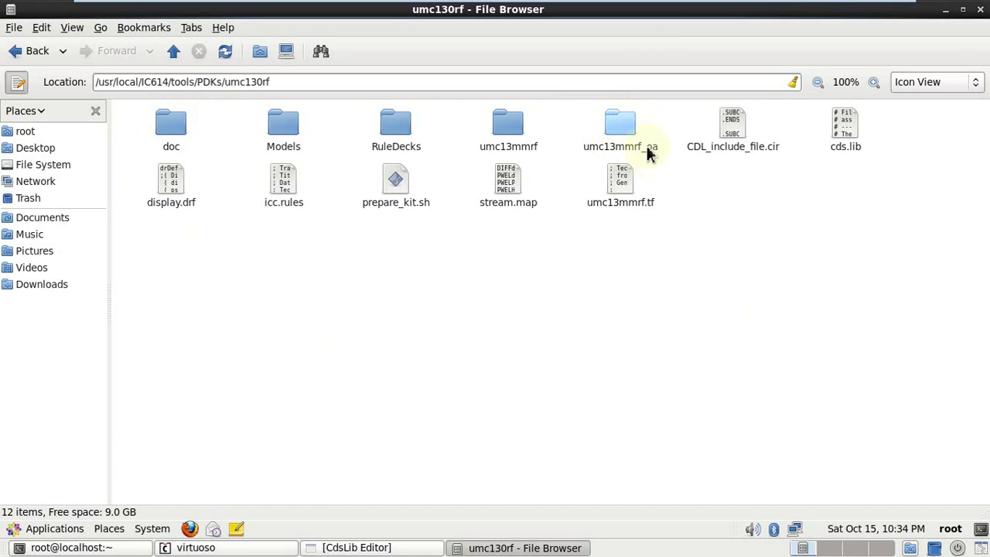
double_click(629, 133)
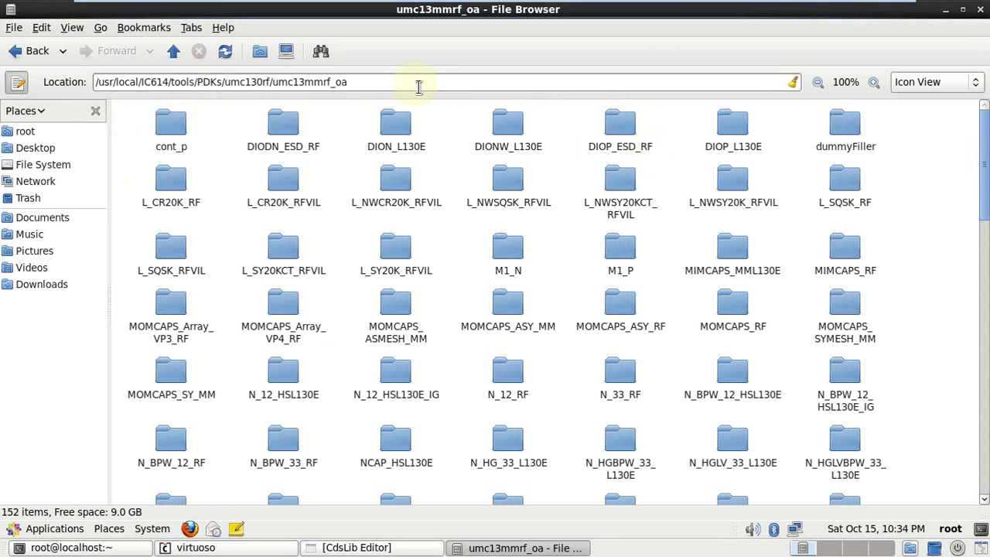
triple_click(418, 87)
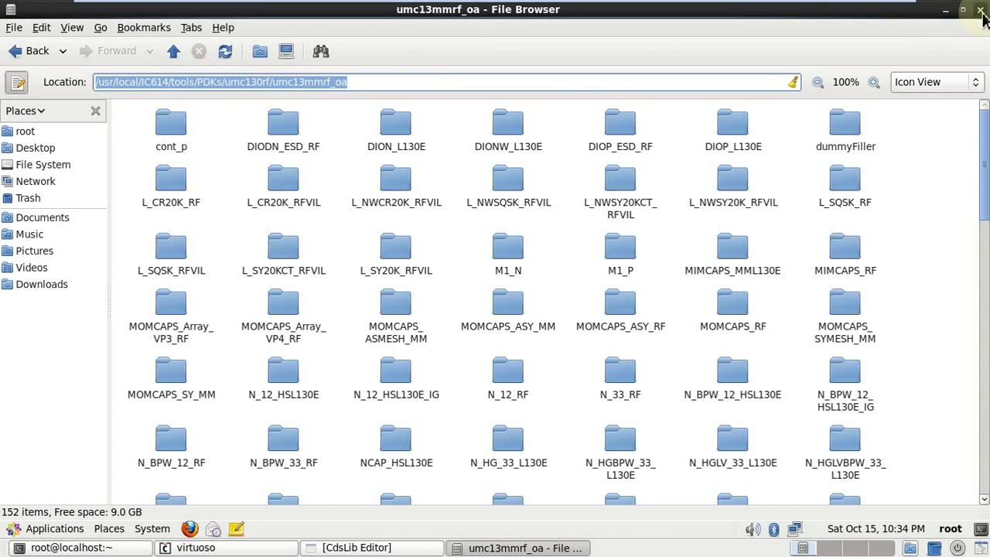
Save umc130nm's umc13mmrf_oa mapping to cds.lib from the restored Library Path Editor, then close it.
left_click(981, 11)
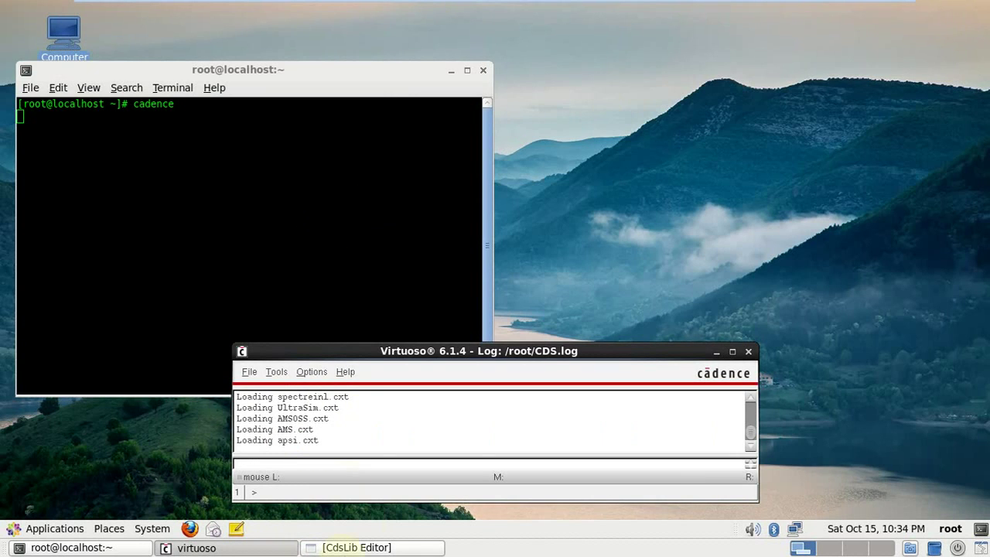
left_click(367, 547)
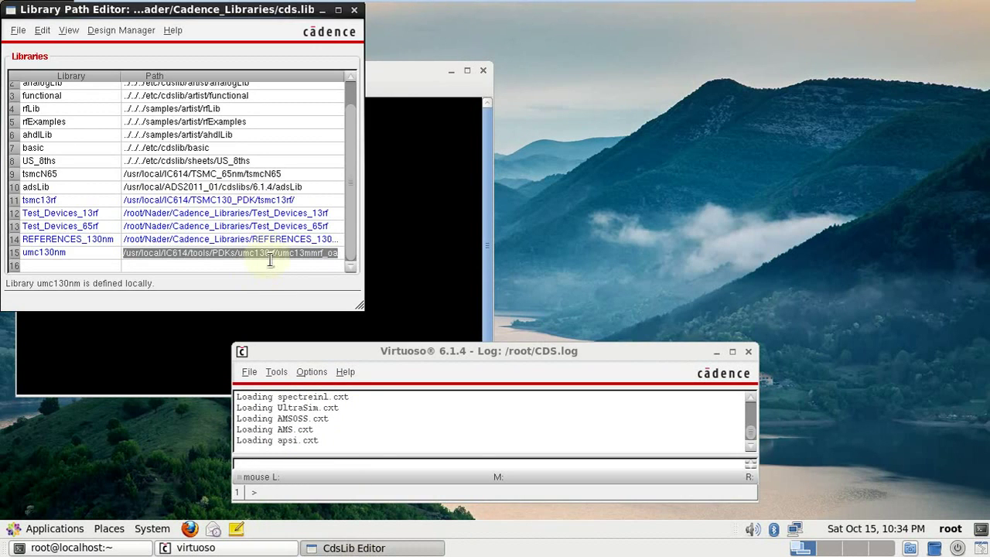
key("End")
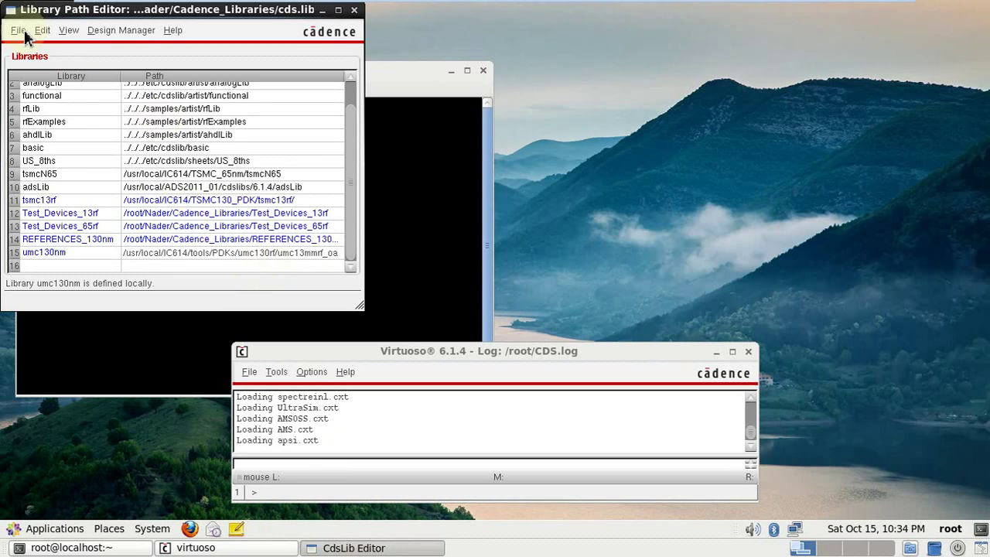
left_click(24, 29)
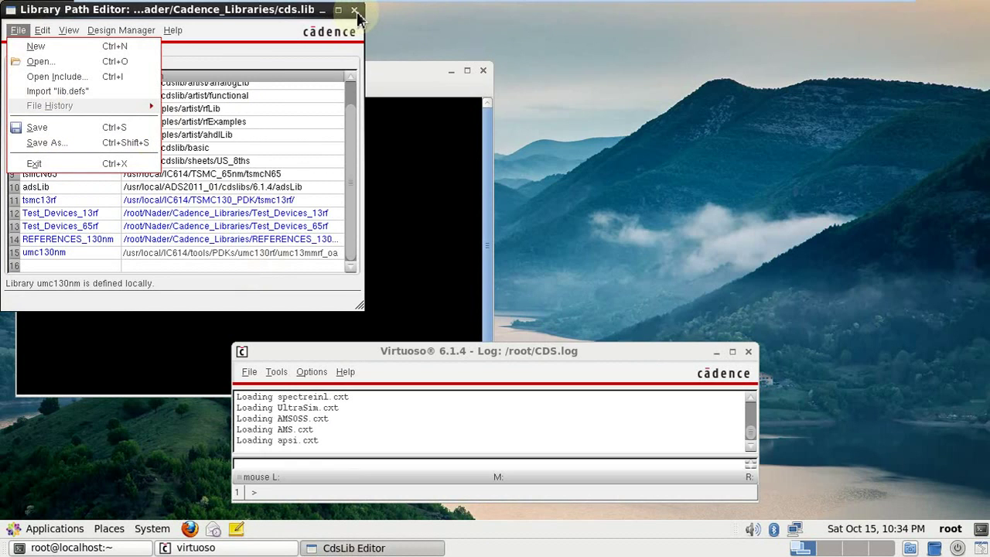
left_click(46, 128)
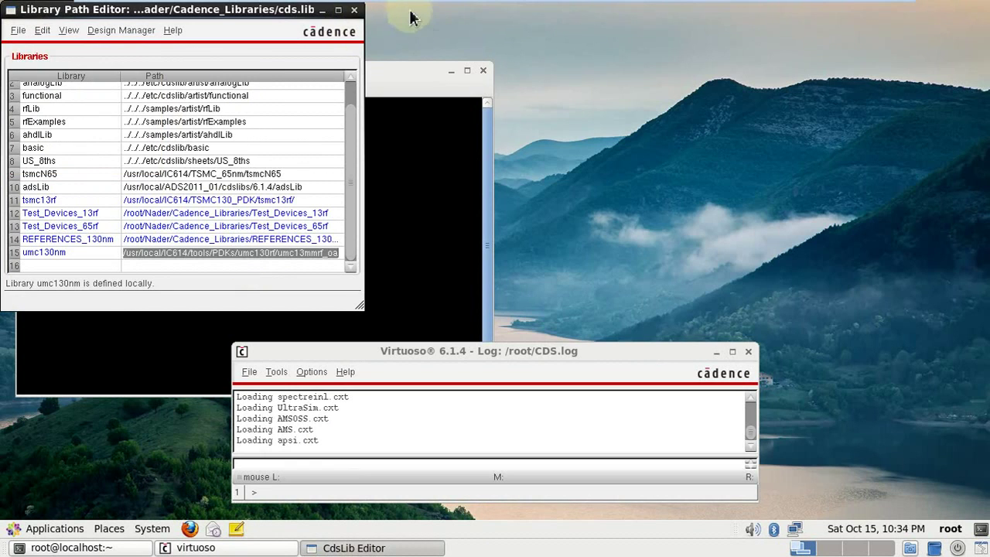
left_click(355, 11)
Reopen the Library Manager and inspect umc130nm's DIODN_ESD_RF, DION_L130E, DIONW_L130E and L_CR20K_RF cells.
left_click(276, 372)
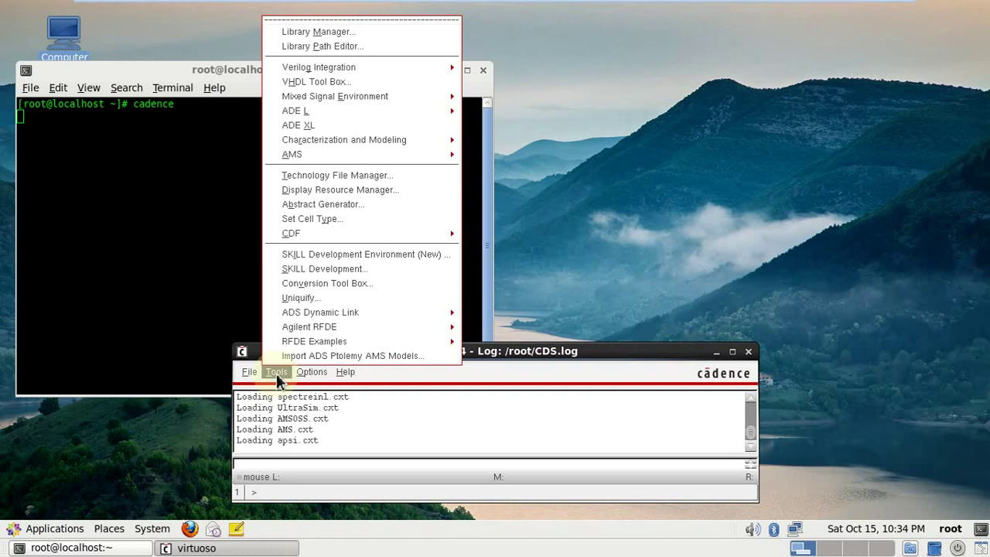
left_click(349, 34)
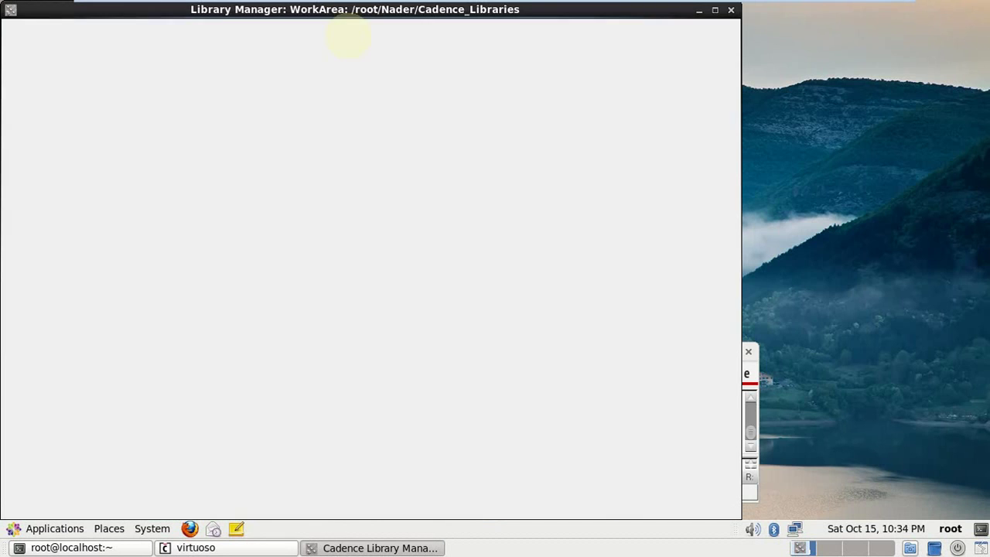
left_click(50, 267)
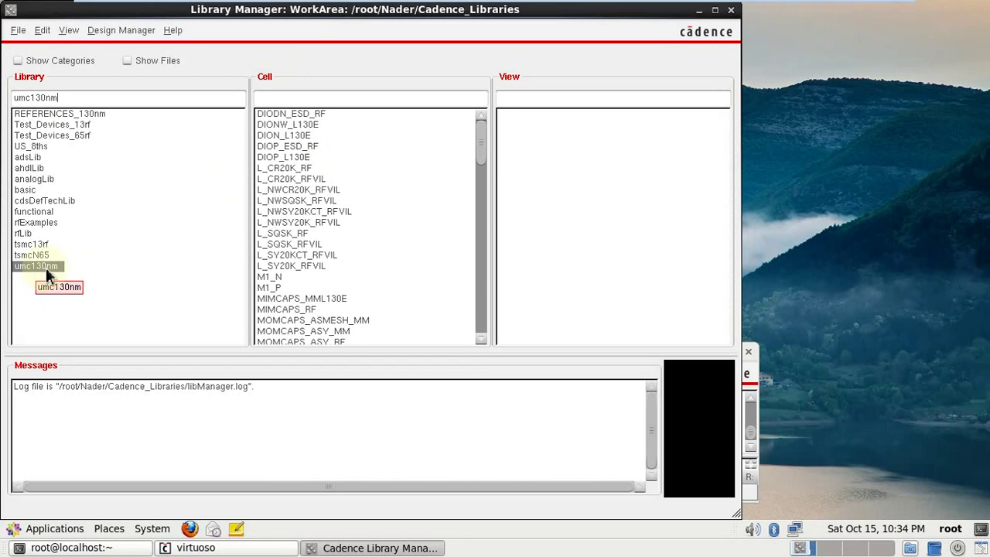
left_click(314, 114)
left_click(310, 136)
left_click(306, 125)
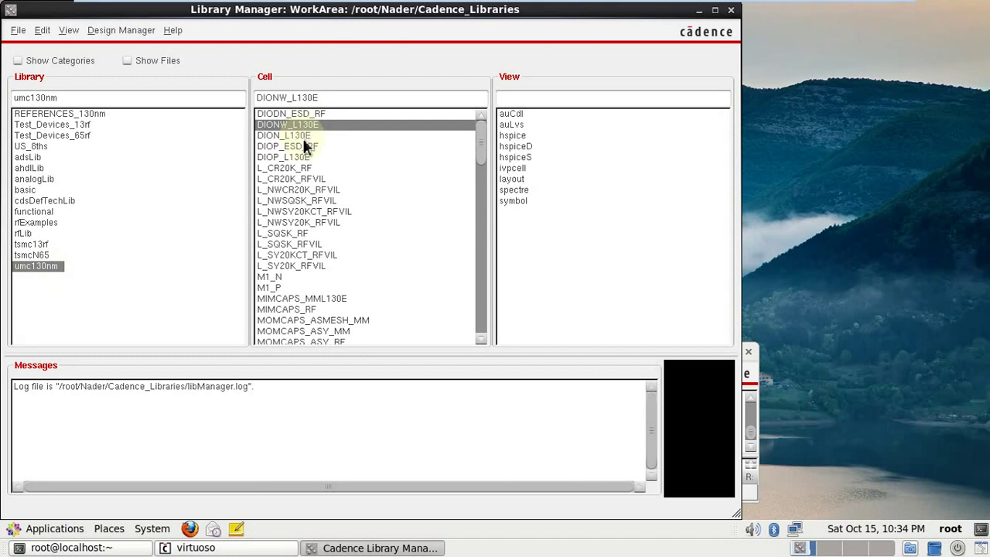
left_click(306, 135)
left_click(298, 168)
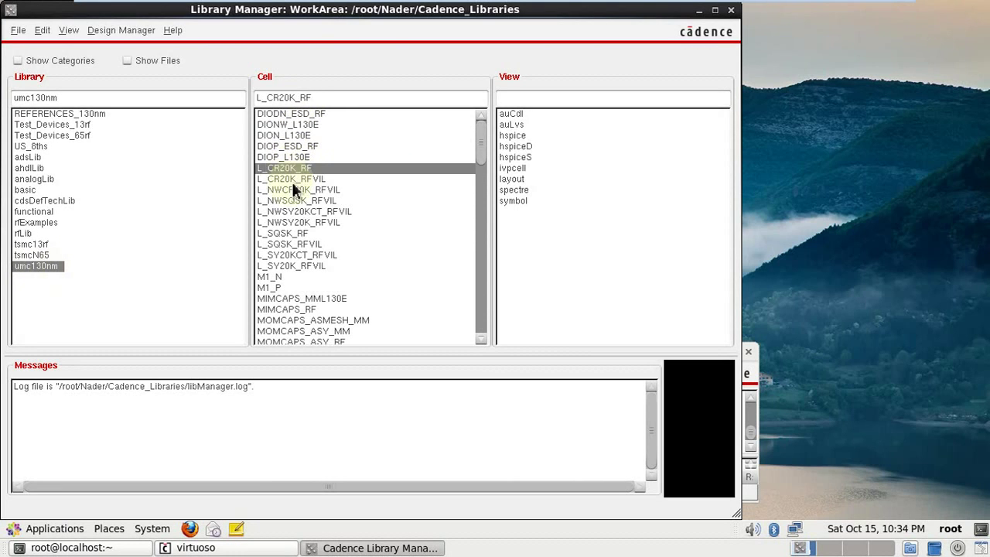
scroll(294, 193, "down", 2)
Check M1_P's views and the MOMCAPS cells, then scroll to the end of the cell list.
left_click(269, 221)
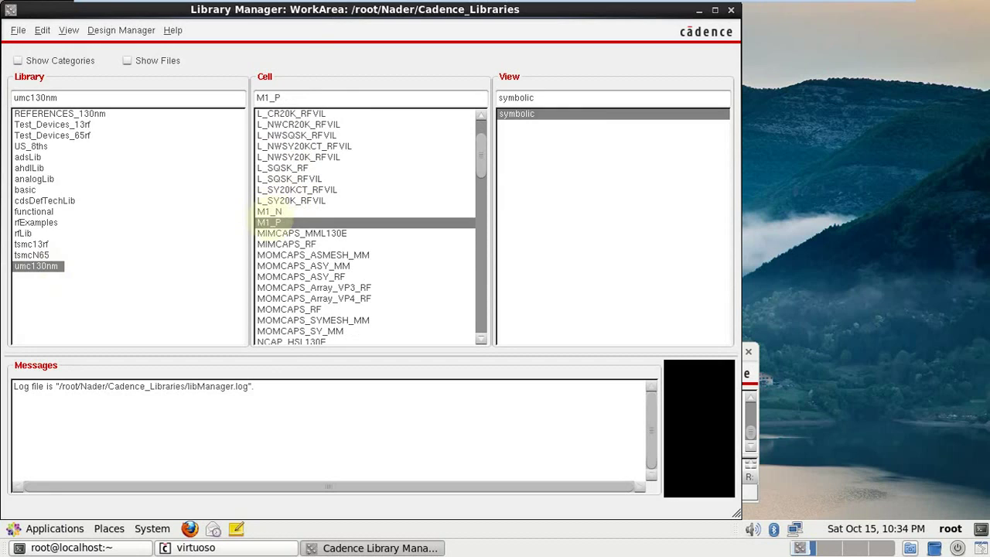
left_click(572, 116)
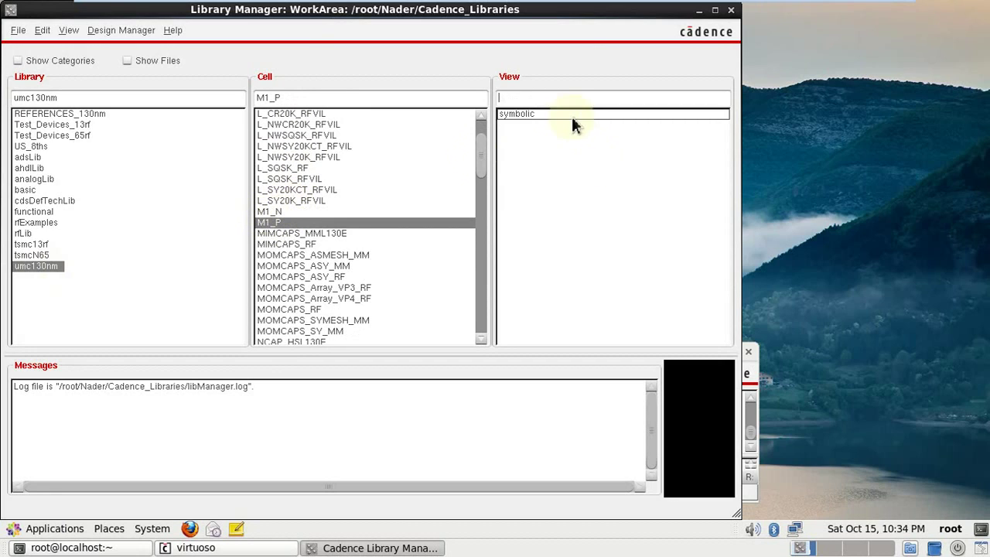
left_click(517, 116)
left_click(330, 267)
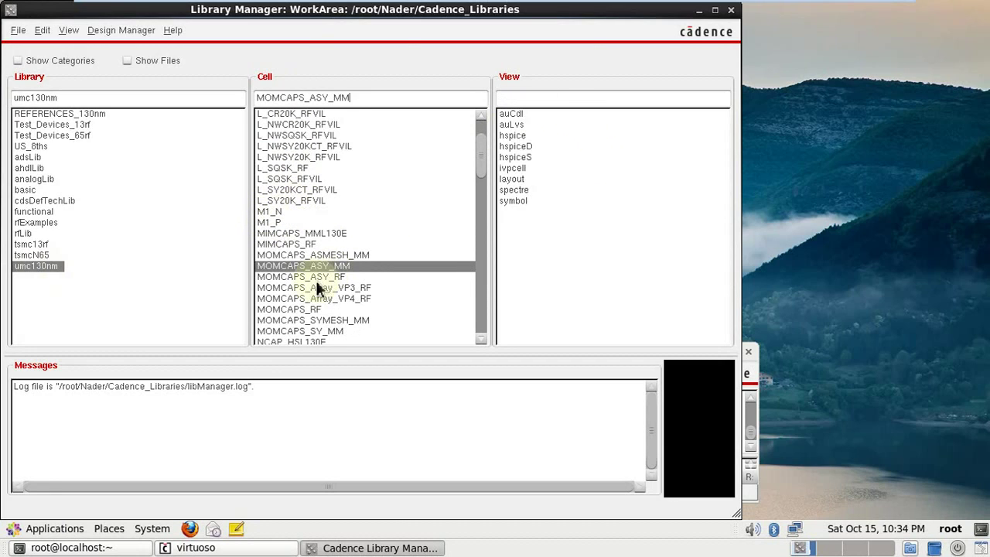
left_click(320, 279)
scroll(335, 298, "down", 3)
scroll(346, 235, "down", 14)
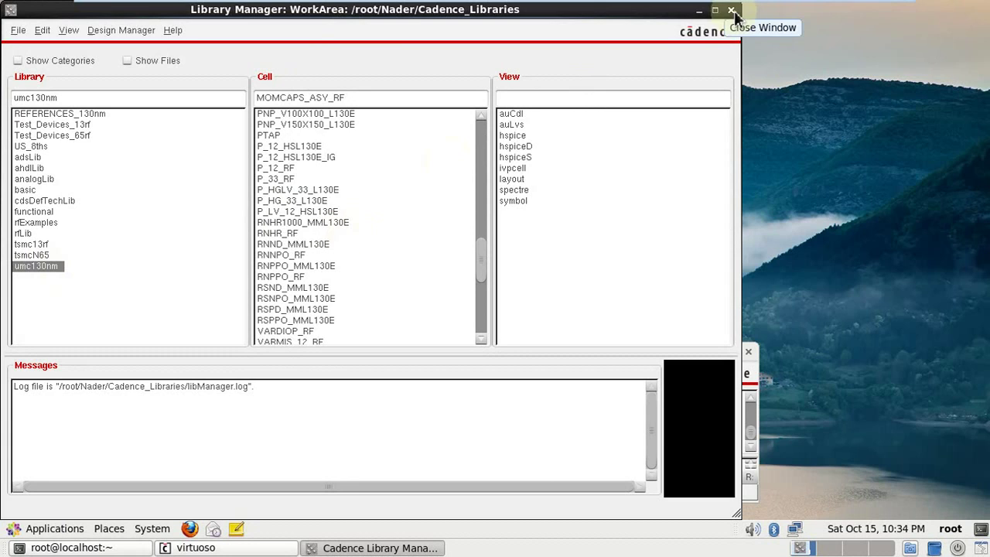
scroll(354, 236, "down", 8)
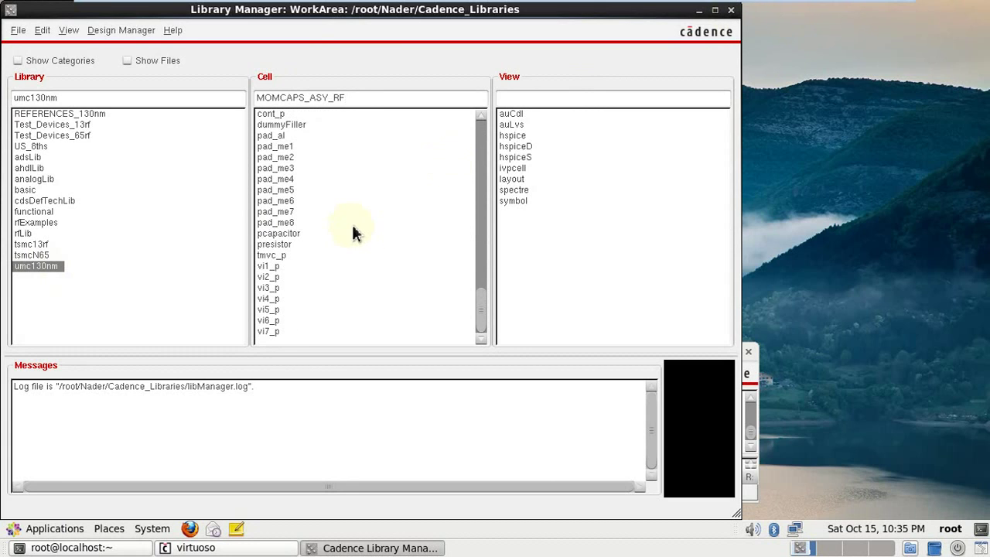
Close the Library Manager and twice start then cancel quitting Virtuoso.
left_click(732, 11)
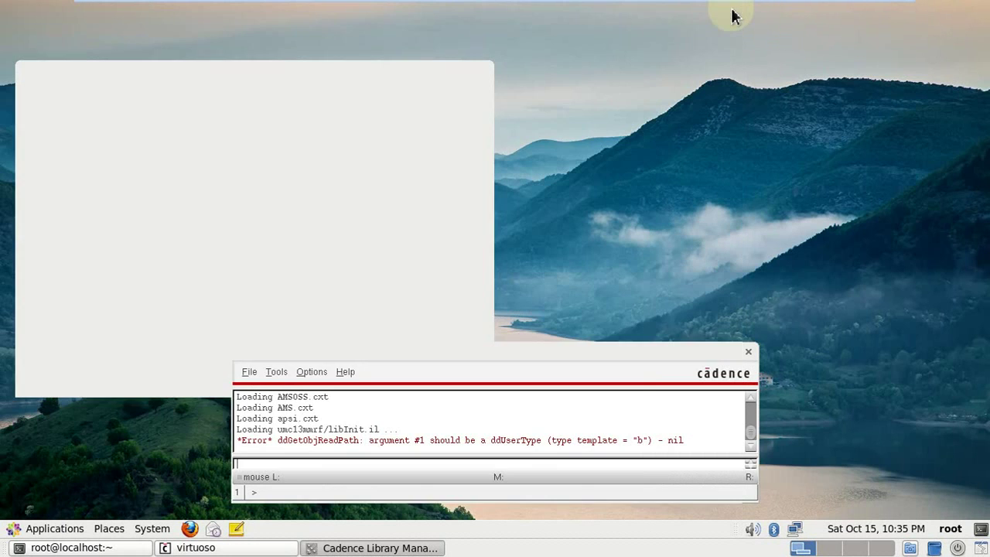
left_click(748, 351)
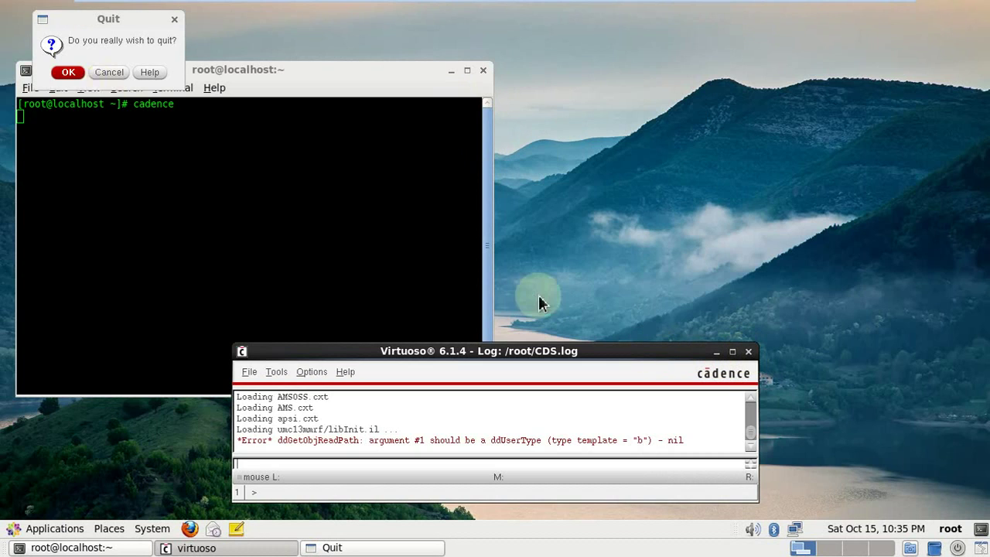
left_click(98, 73)
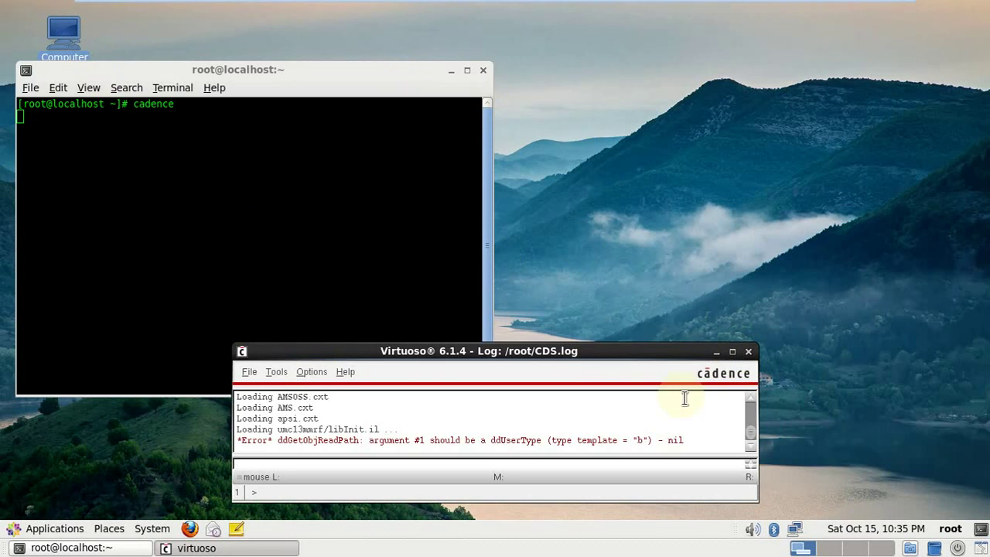
left_click(745, 354)
left_click(108, 72)
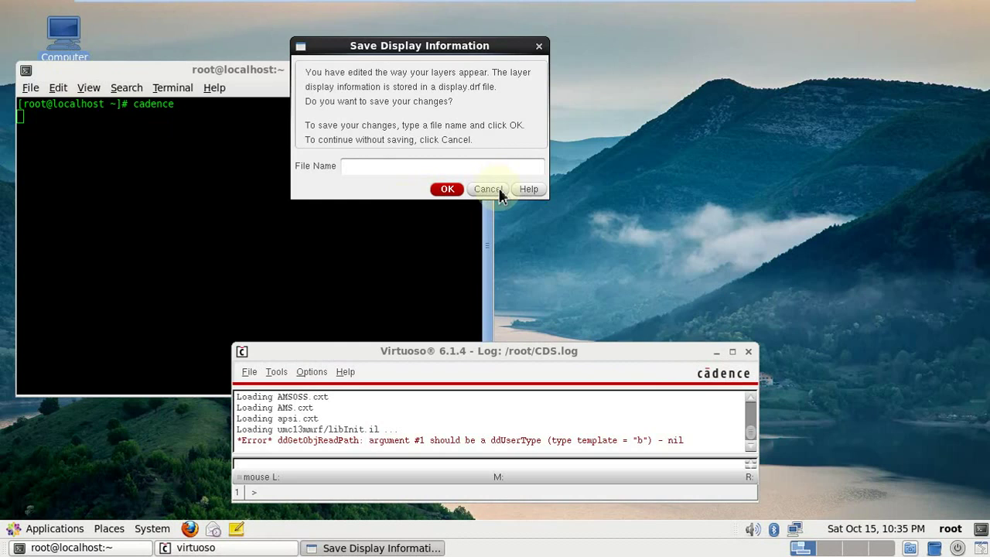
Save the layer display settings as sa, overwriting the existing file, and exit Virtuoso.
left_click(428, 169)
type("sa")
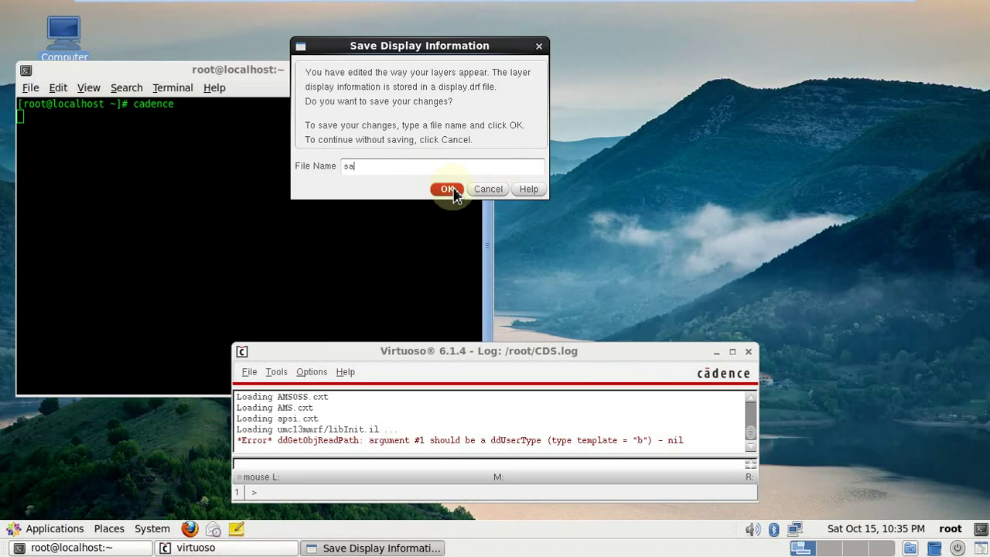
left_click(448, 189)
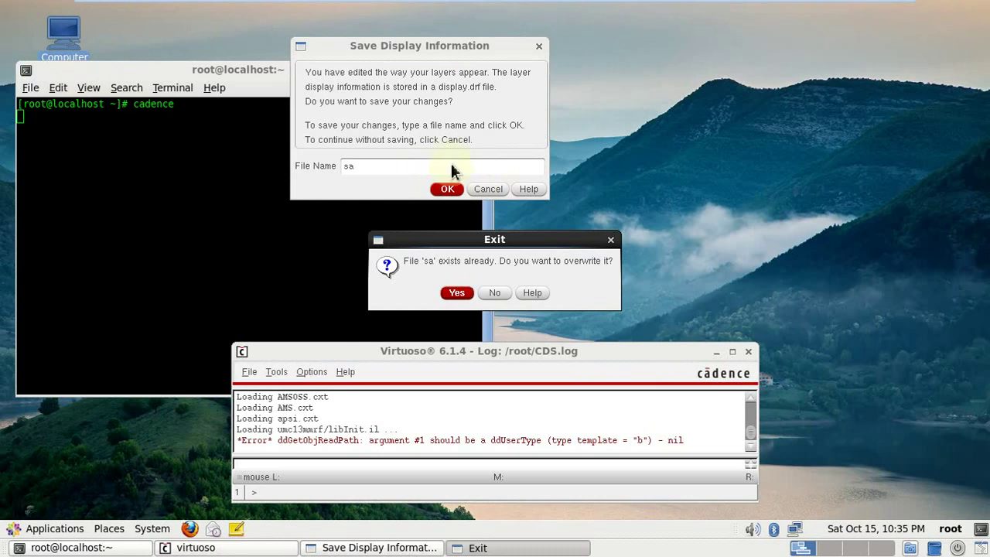
left_click(457, 293)
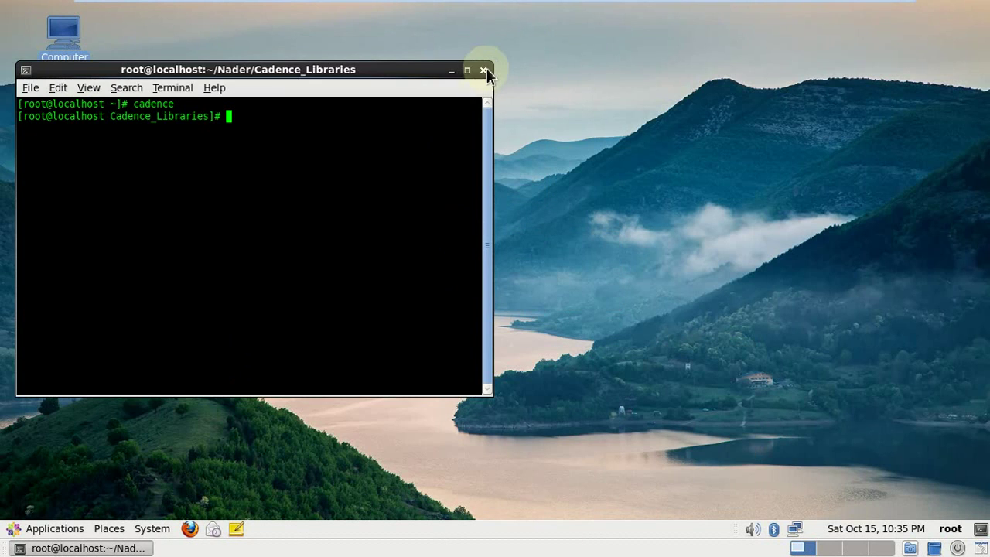
Close the terminal and choose Shut Down from the CentOS panel's power menu.
left_click(483, 71)
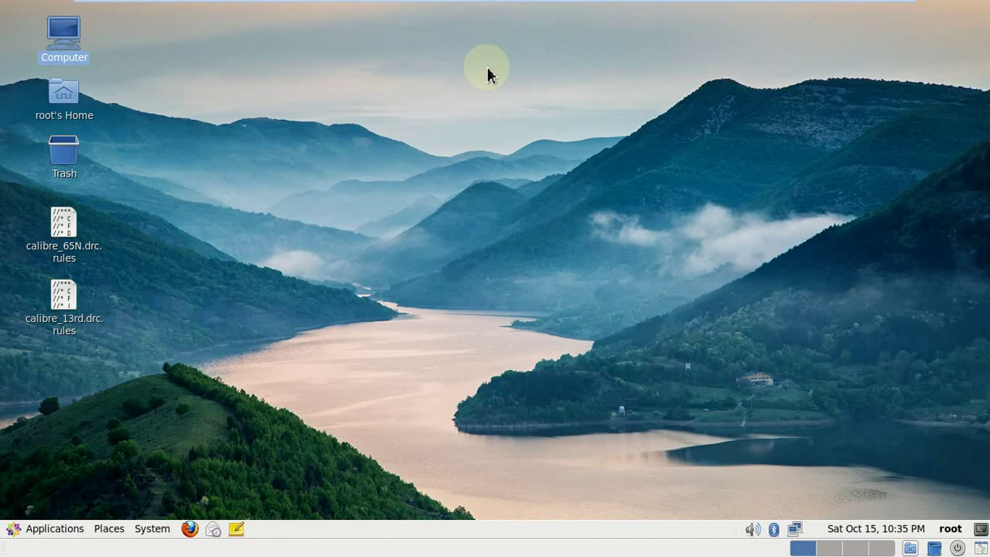
left_click(962, 550)
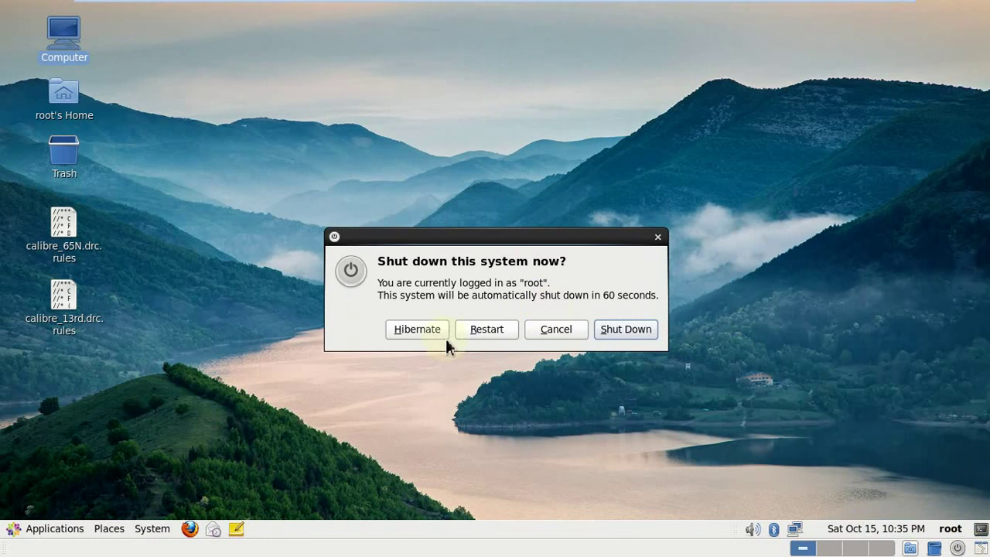
left_click(625, 333)
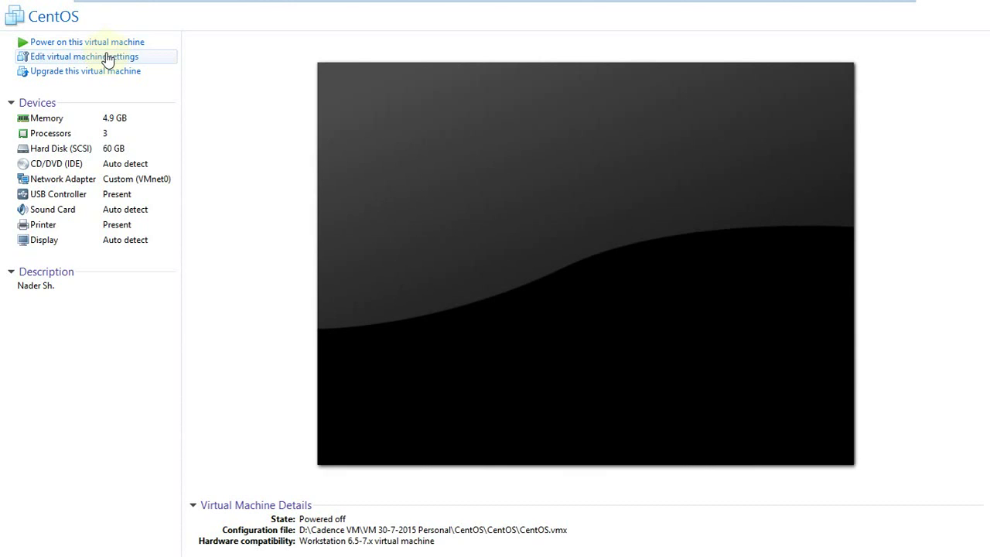
Set the CentOS VM's Shared Folders option to Always enabled and save with OK.
left_click(108, 59)
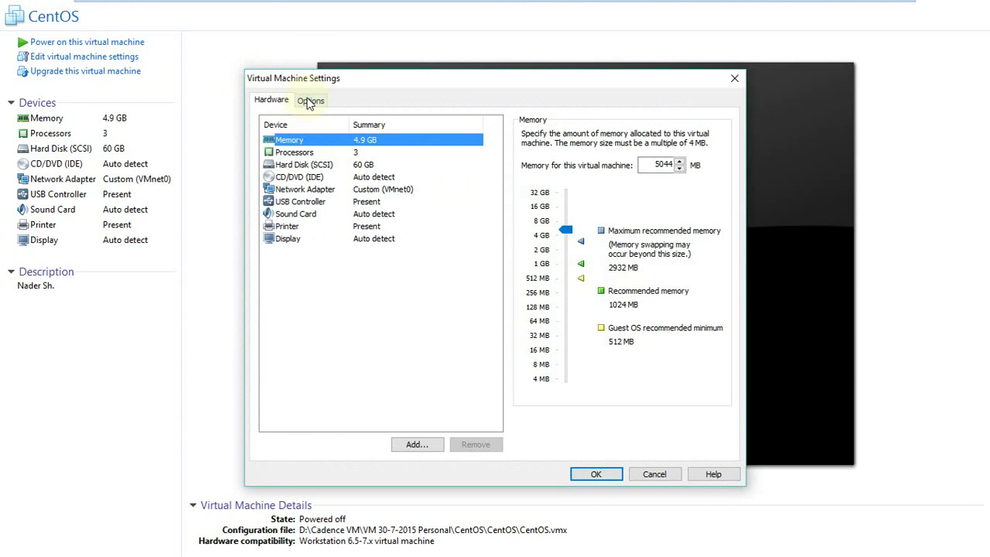
left_click(311, 101)
left_click(307, 167)
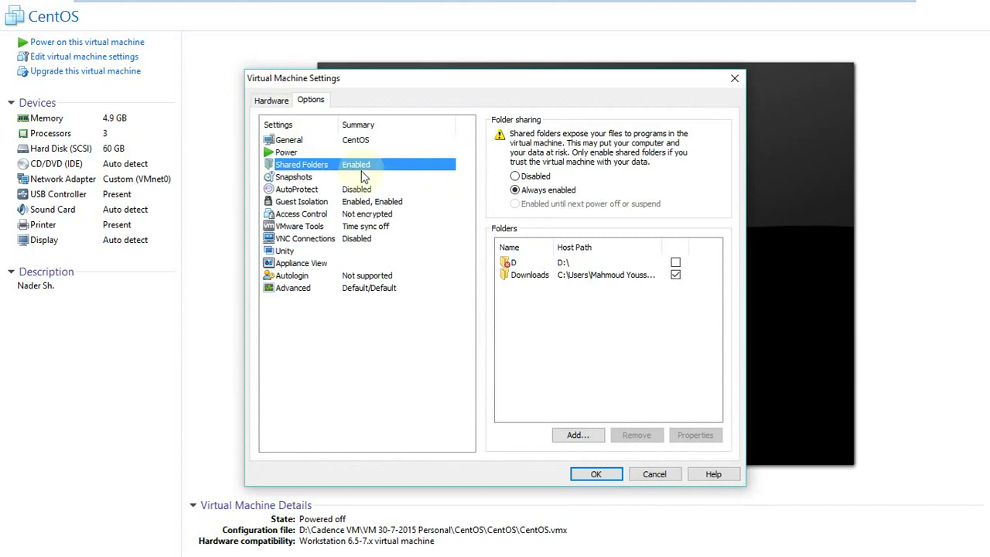
left_click(515, 177)
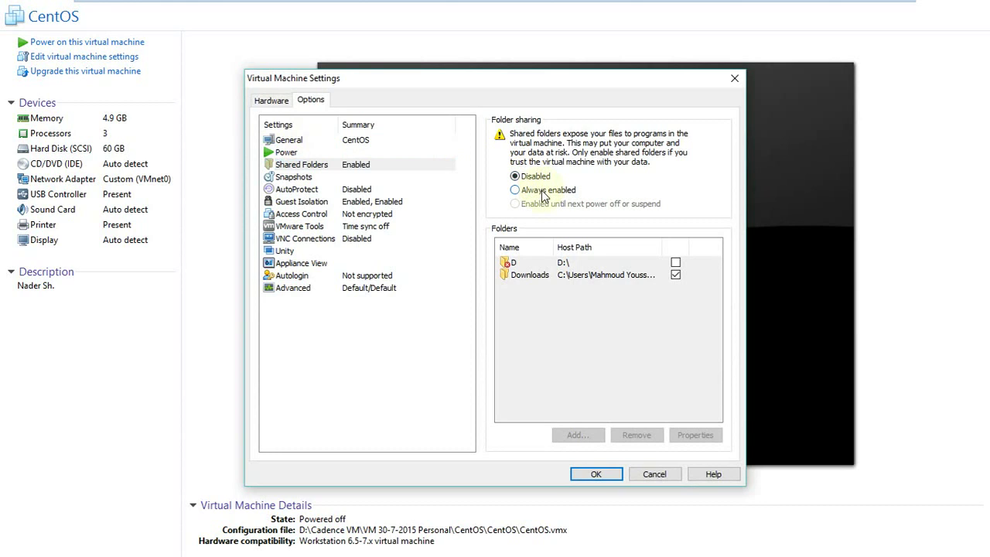
left_click(544, 191)
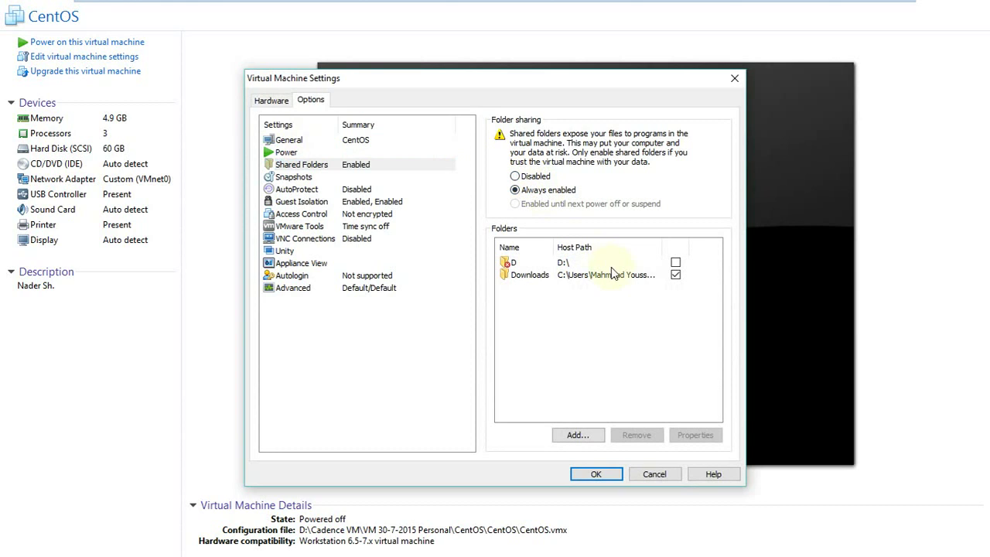
left_click(578, 435)
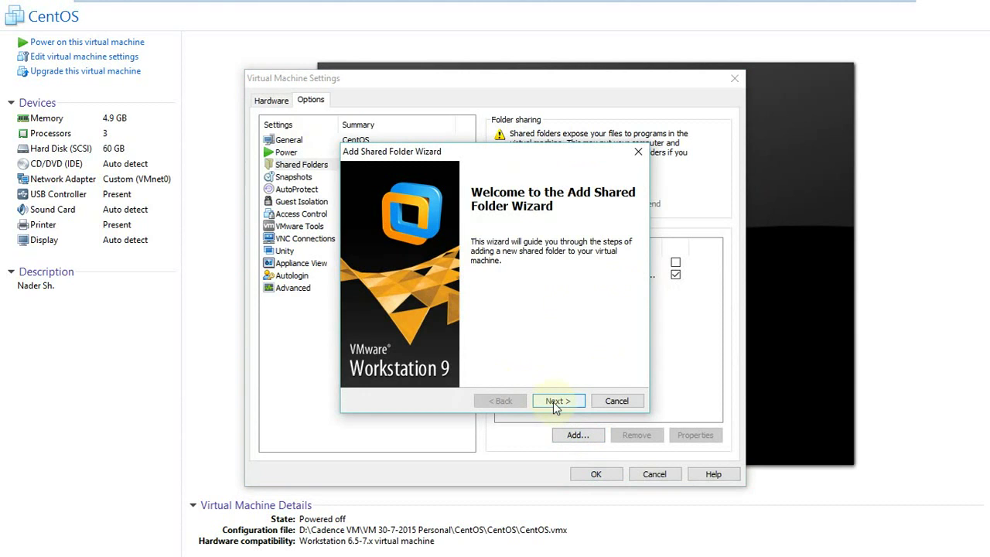
left_click(617, 401)
left_click(611, 475)
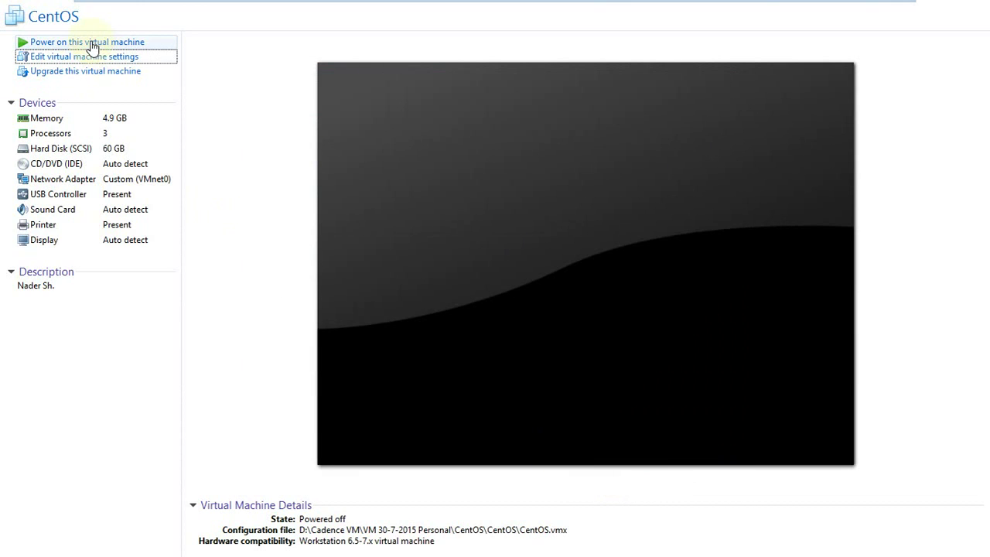
Power on the CentOS virtual machine and log in as root.
left_click(91, 44)
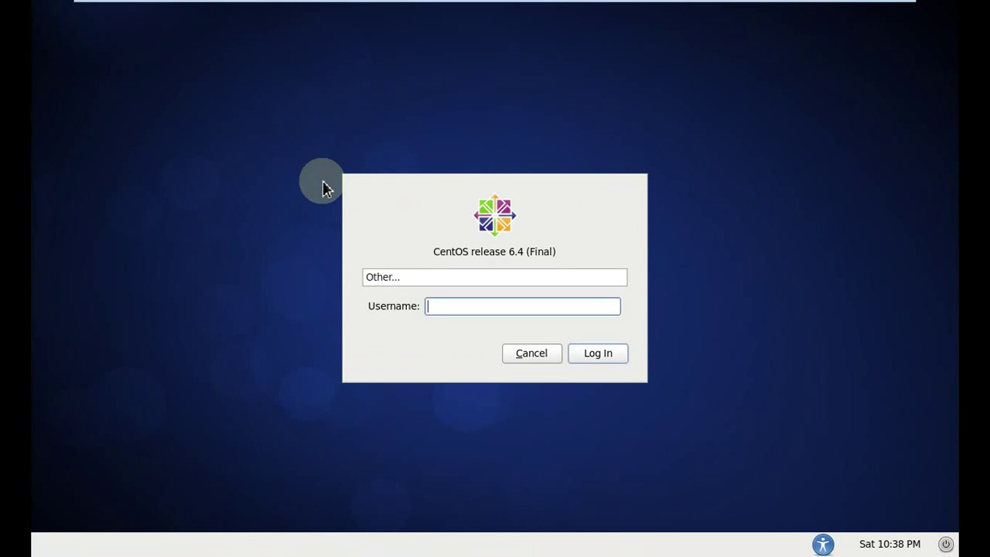
type("root")
key("Return")
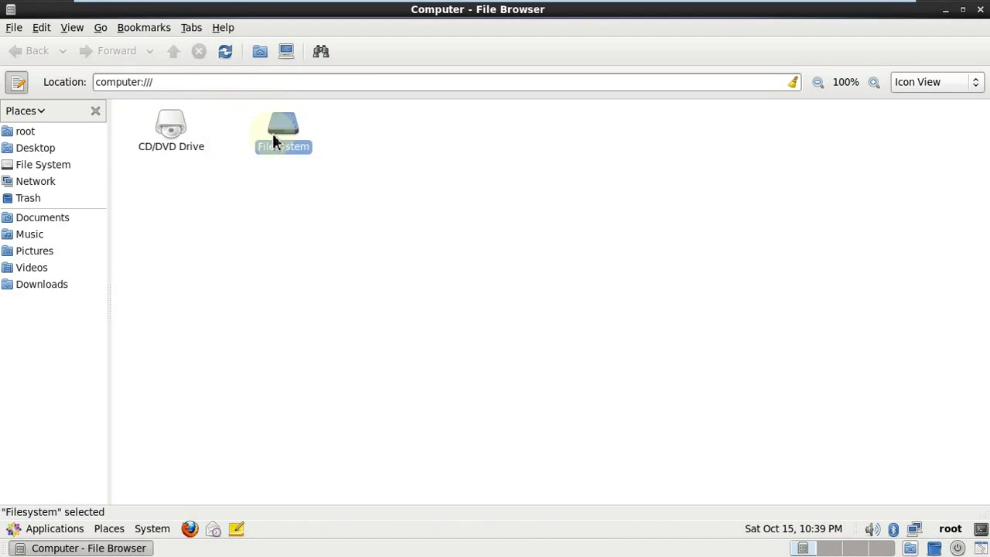
Browse Filesystem > mnt > hgfs > Downloads to view the shared host files, then close the browser.
double_click(274, 139)
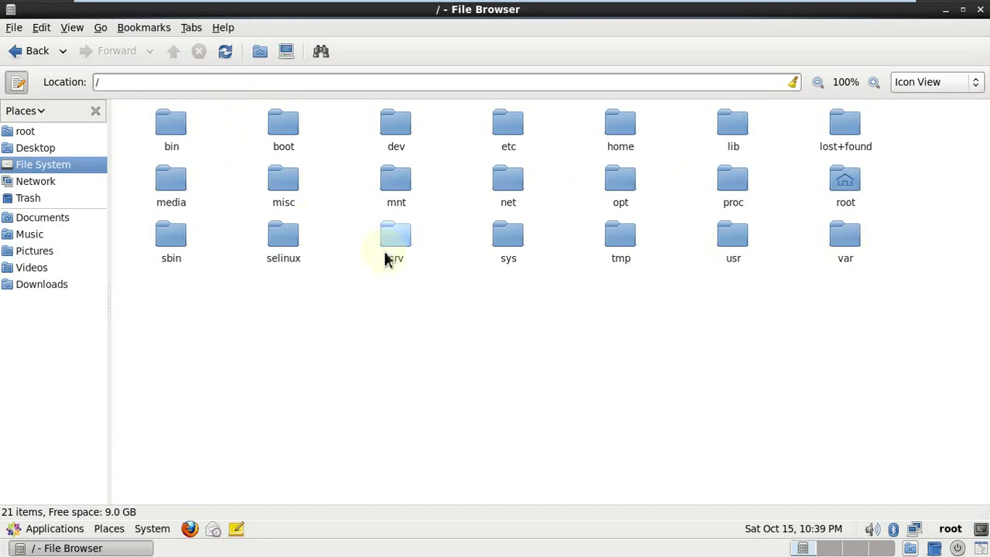
double_click(397, 182)
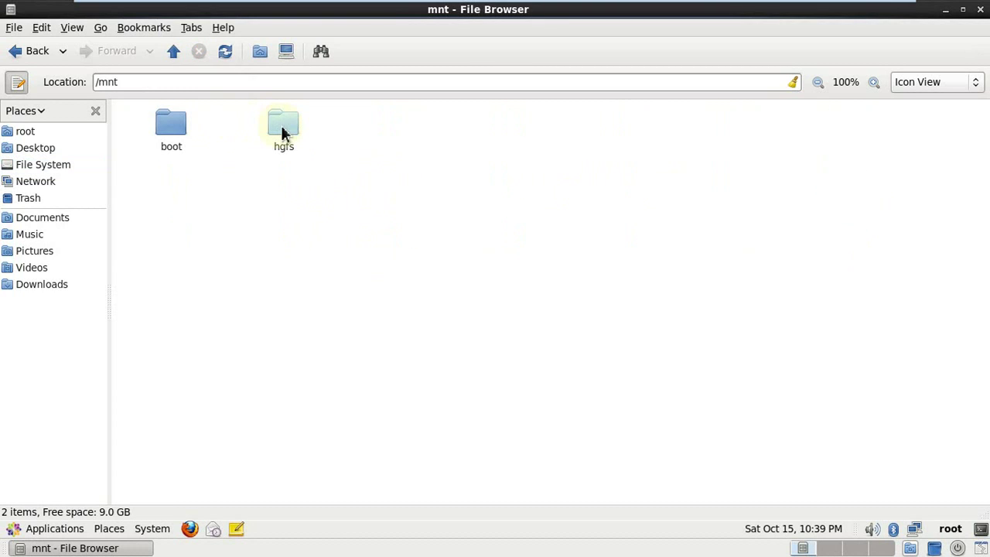
left_click(284, 131)
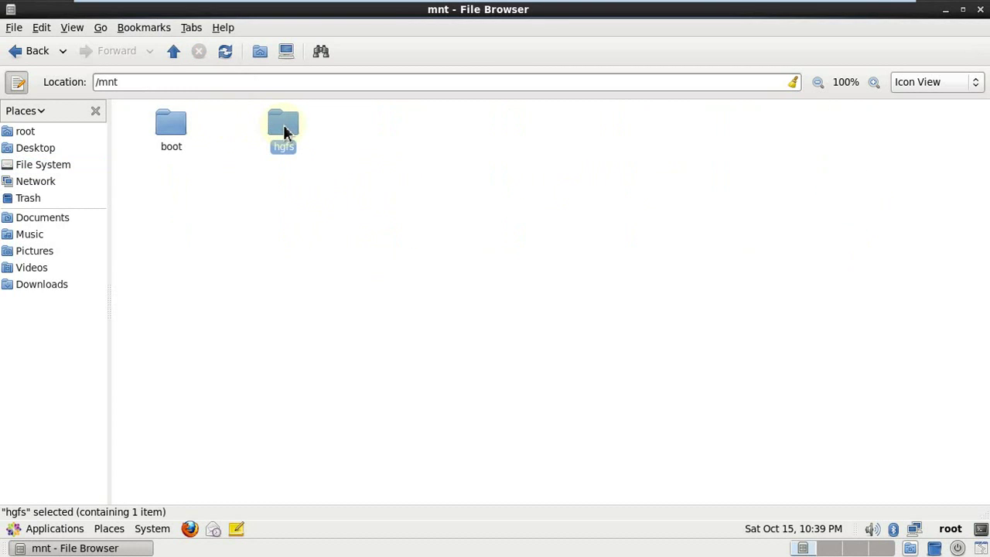
double_click(284, 132)
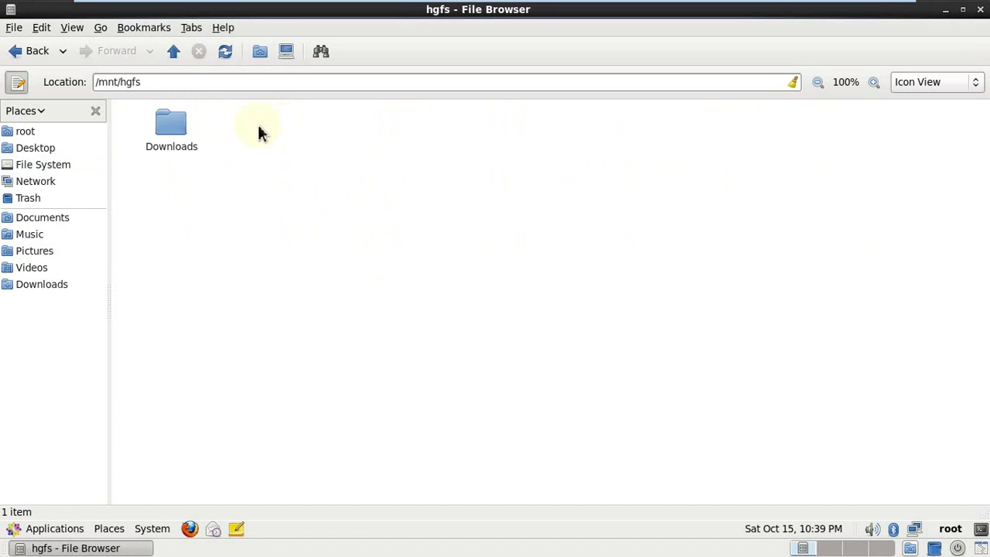
double_click(168, 130)
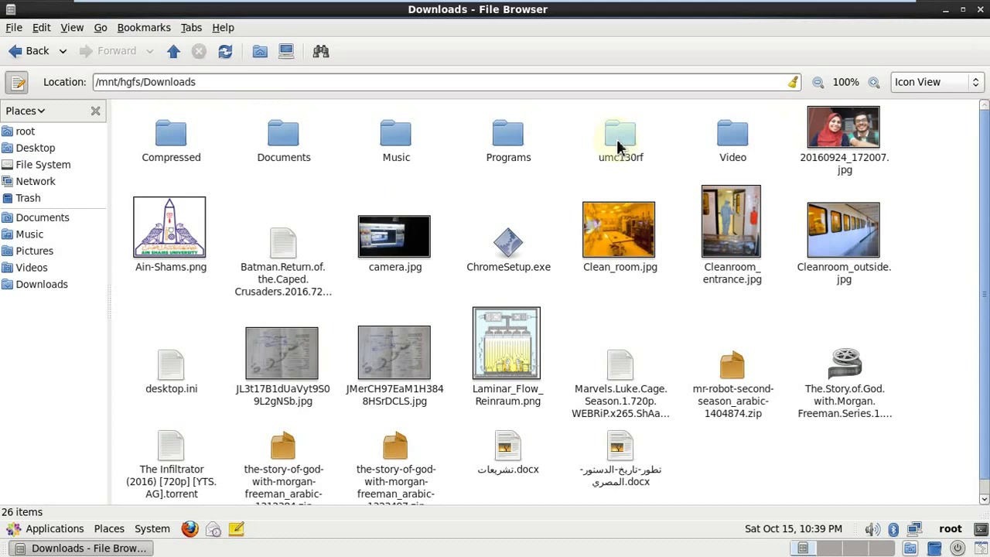
scroll(460, 292, "down", 1)
scroll(459, 292, "up", 1)
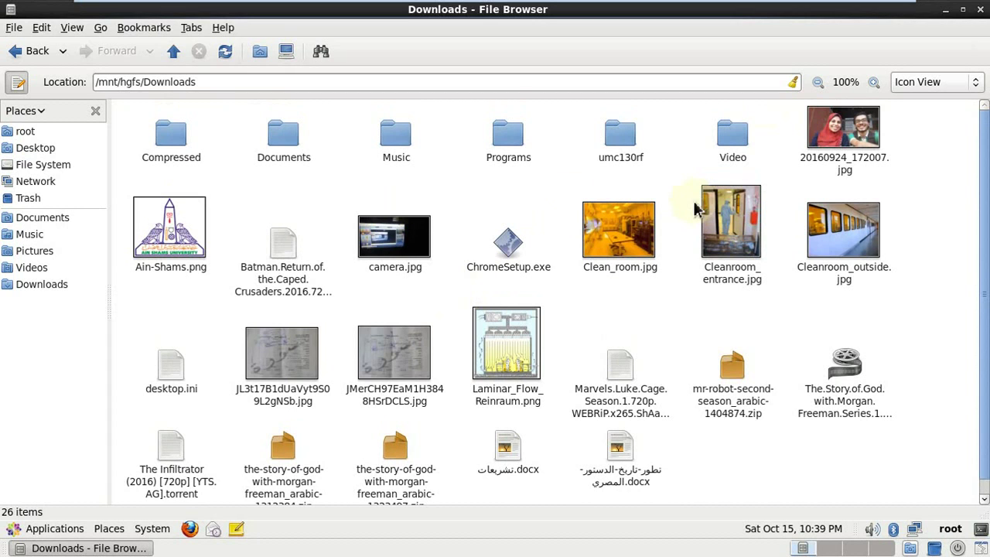
left_click(980, 9)
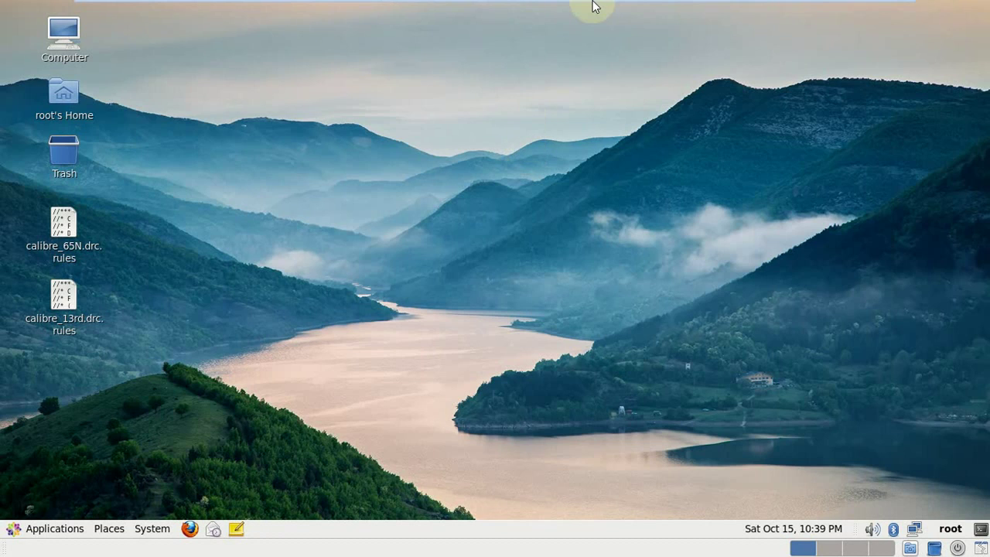
Shut down CentOS from the panel's power menu.
left_click(959, 548)
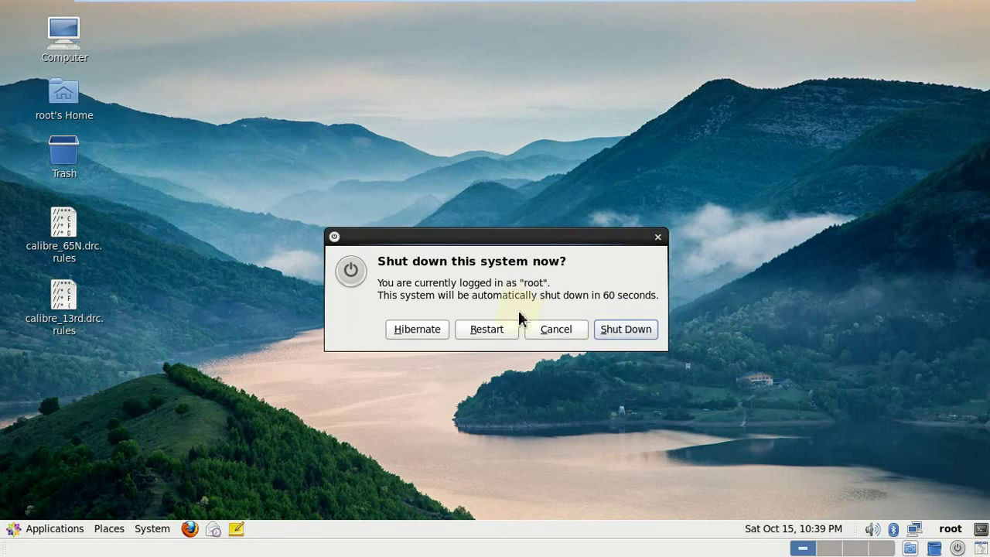
left_click(609, 326)
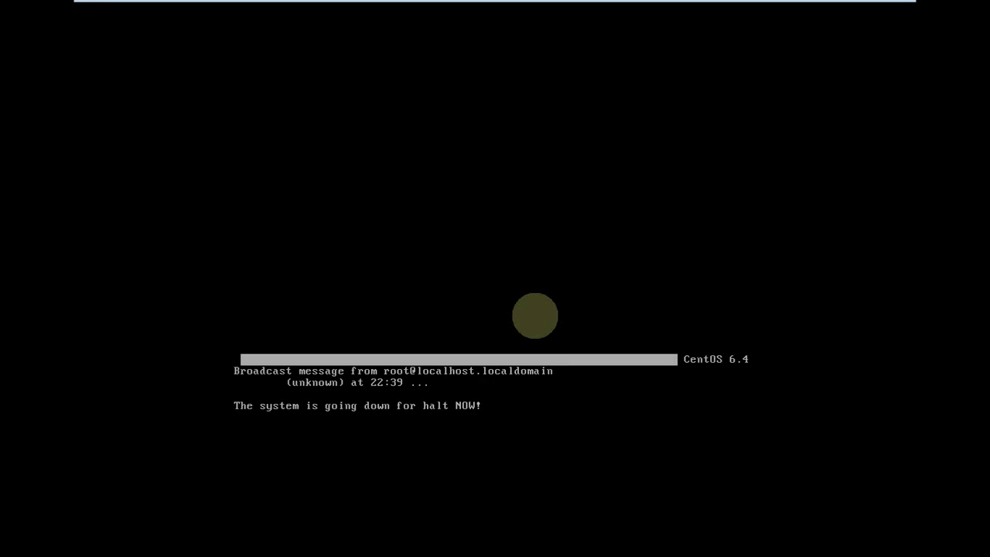